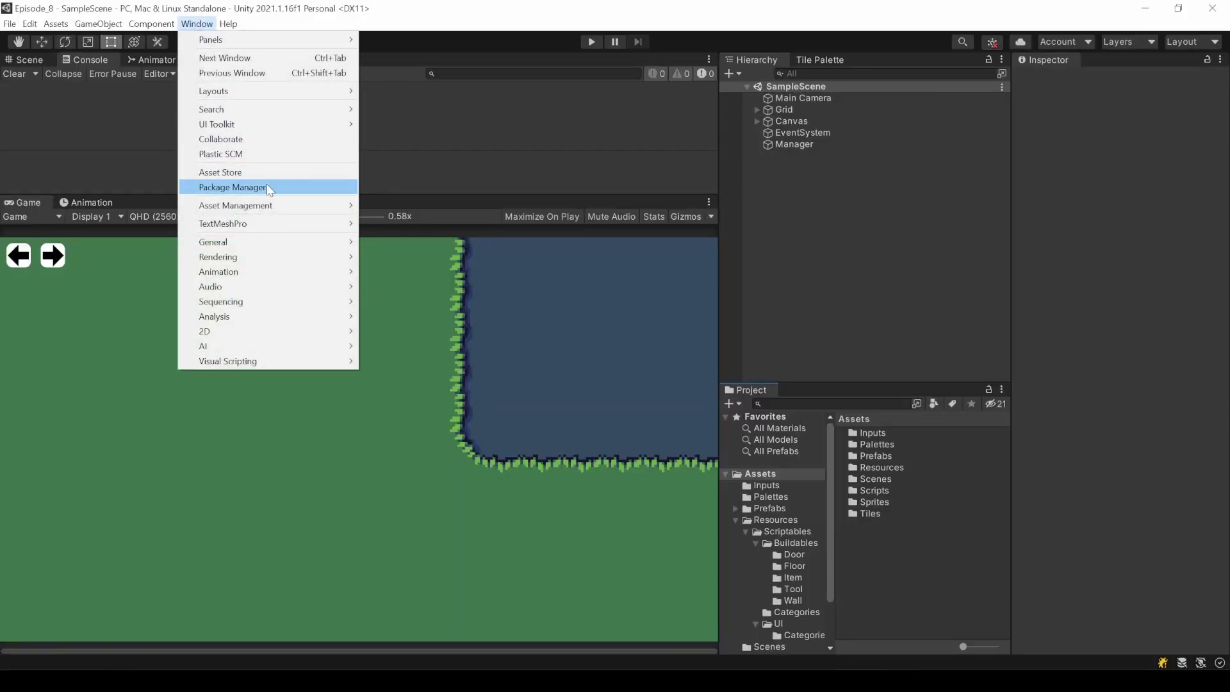
- Install the 2D Tilemap Extras package (2.0.0) from the Unity Registry via the Package Manager
left_click(268, 184)
left_click_drag(403, 122, 372, 74)
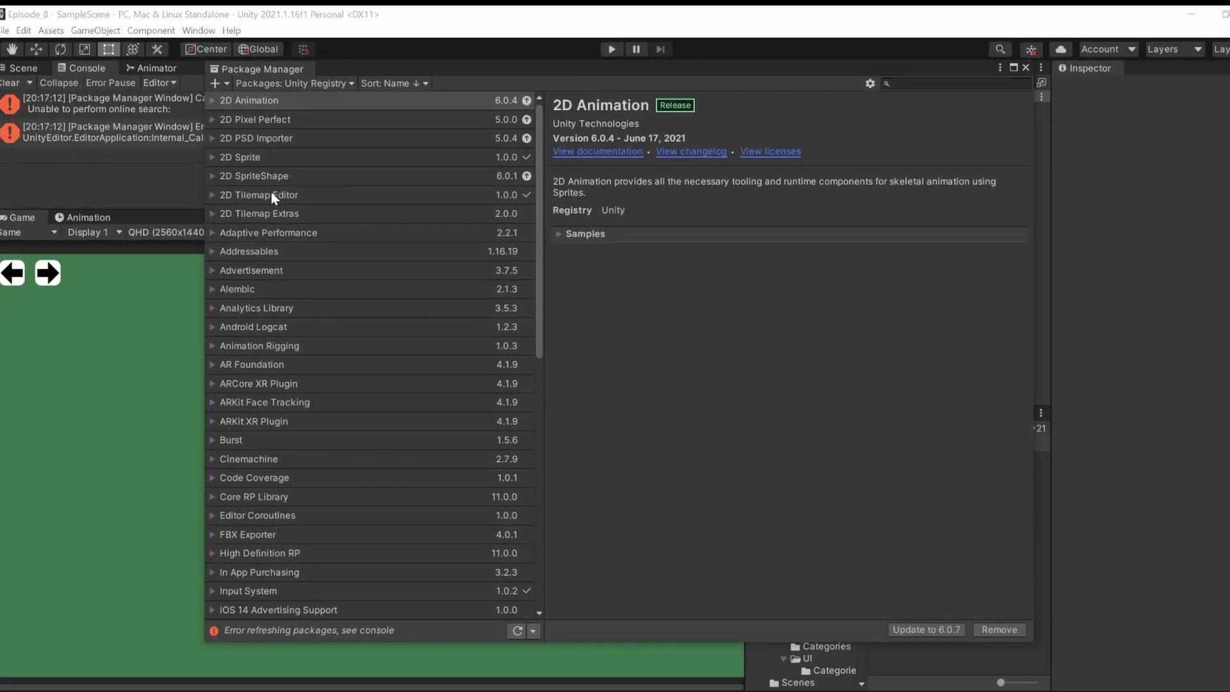
left_click(261, 199)
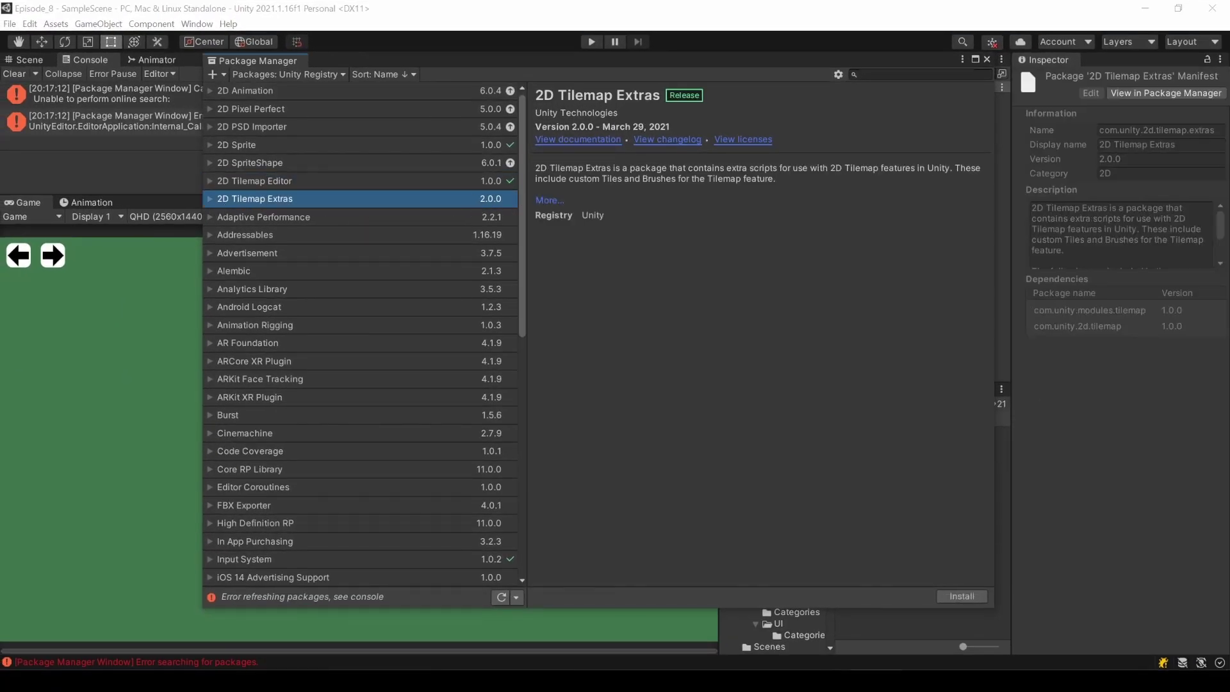
left_click(963, 596)
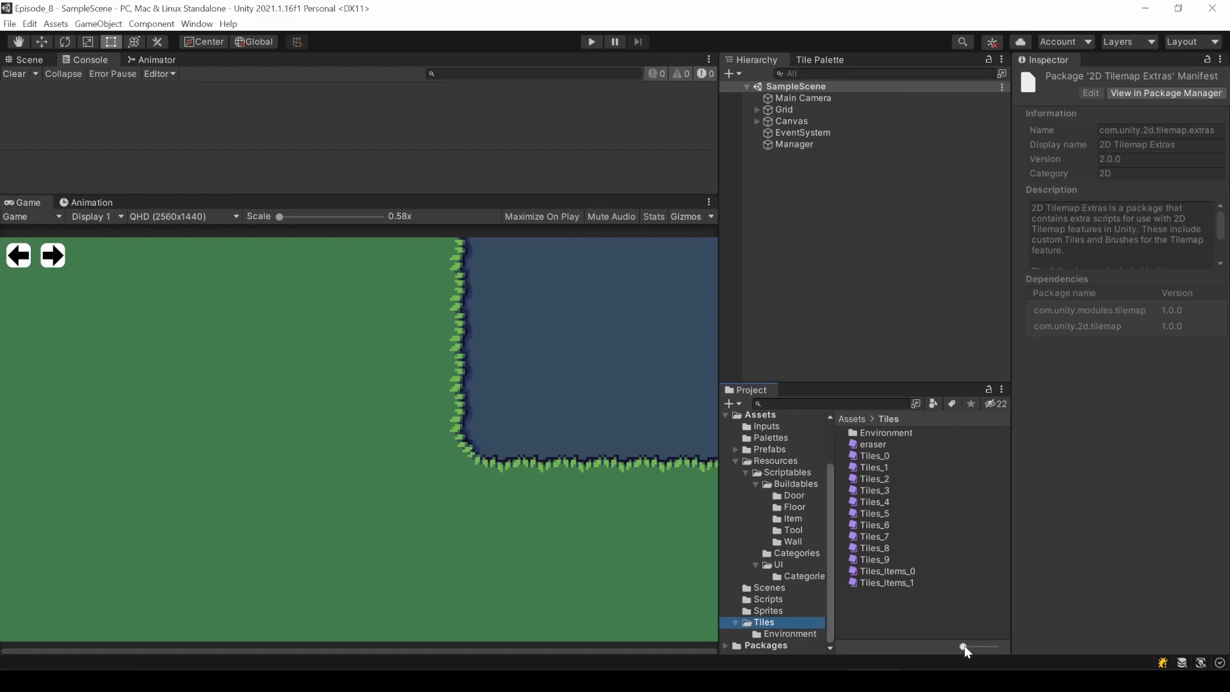
- Create a new Rule Tile asset named Red Ground in the Tiles folder
left_click_drag(964, 646, 971, 646)
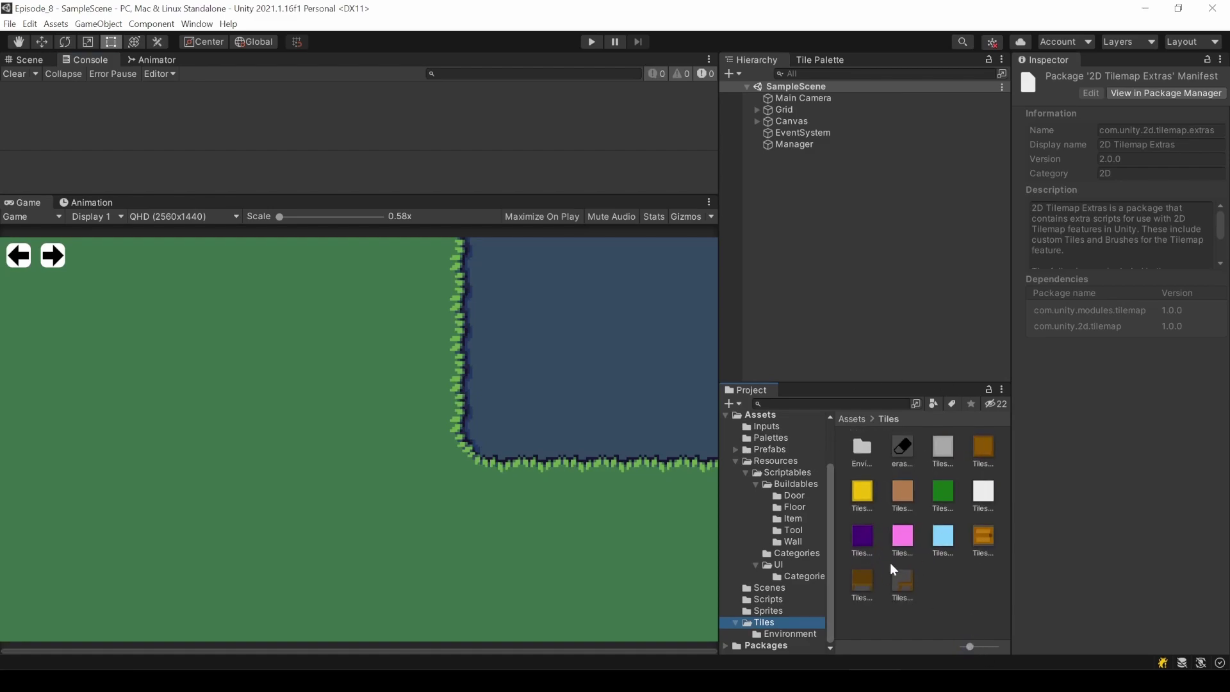
right_click(943, 579)
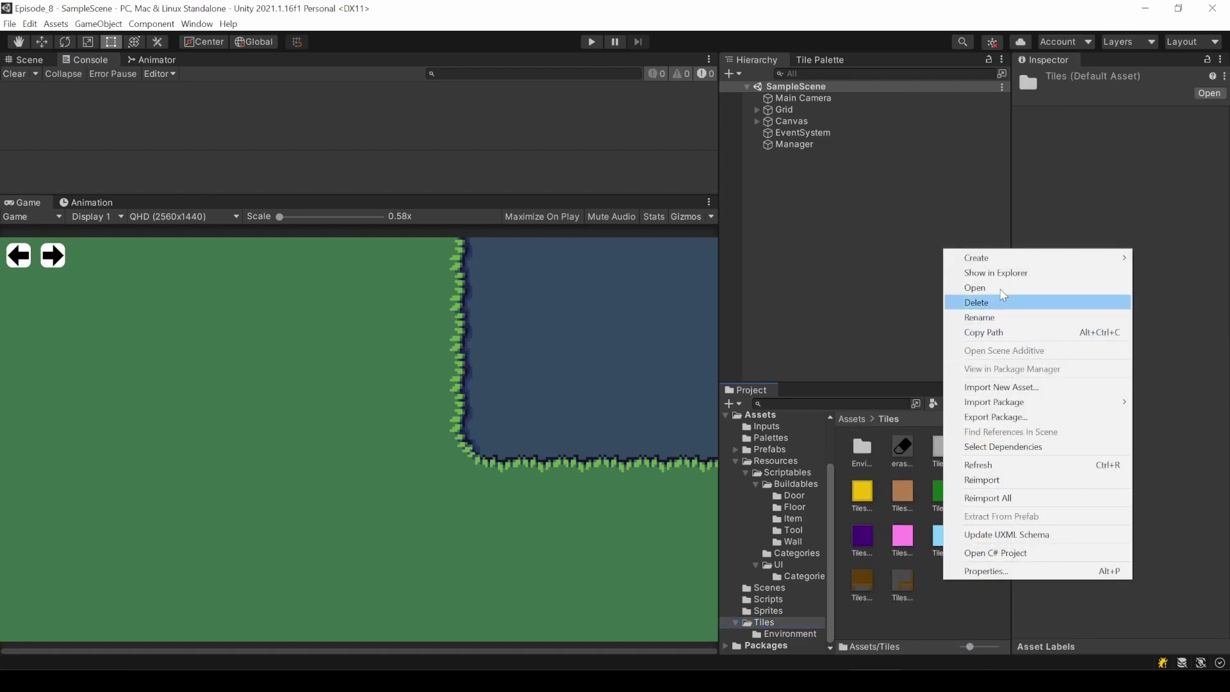
mouse_move(1036, 258)
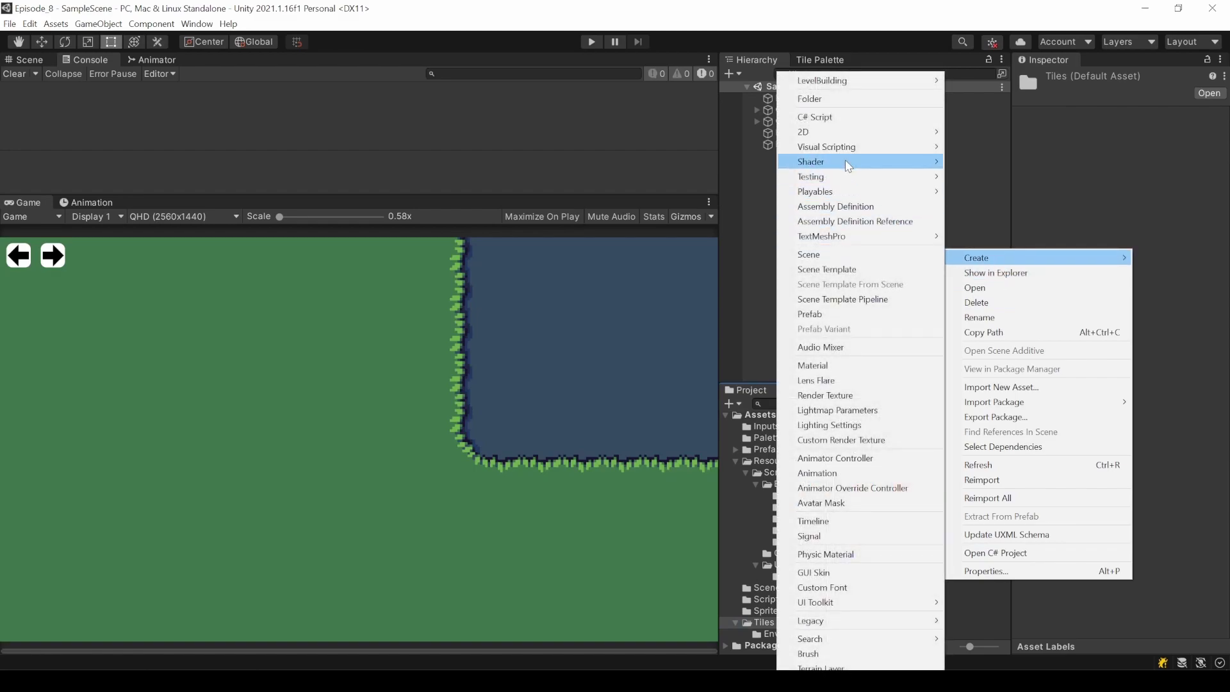
mouse_move(804, 132)
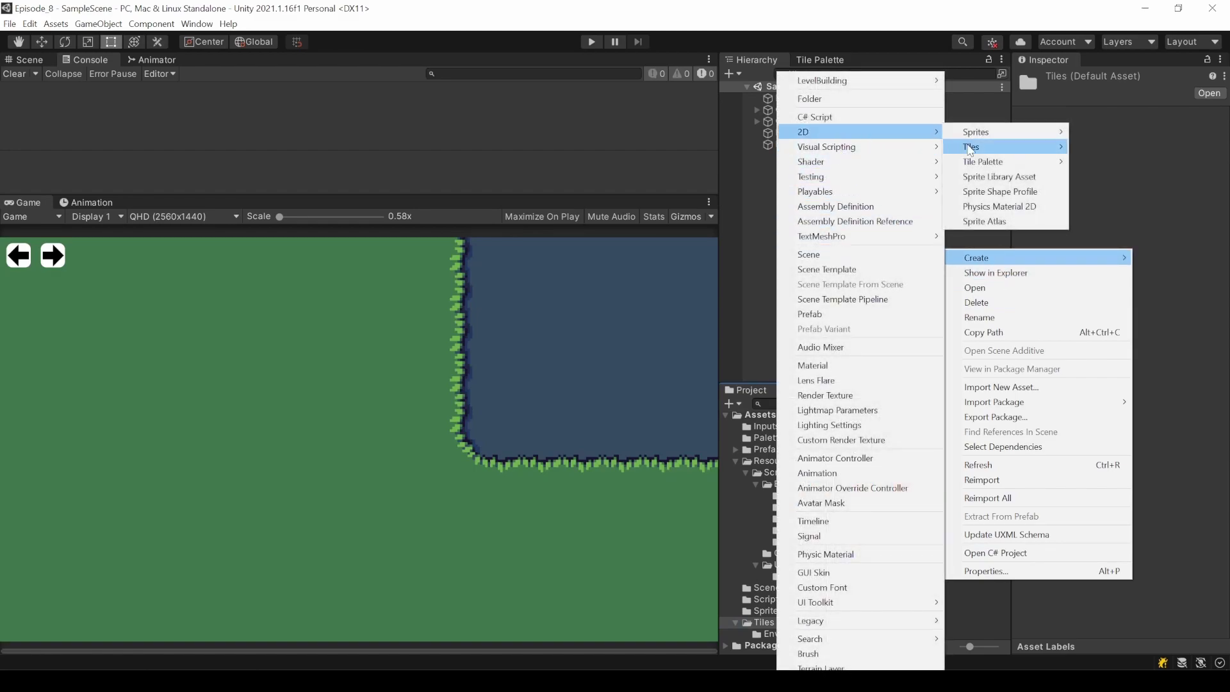
mouse_move(1004, 146)
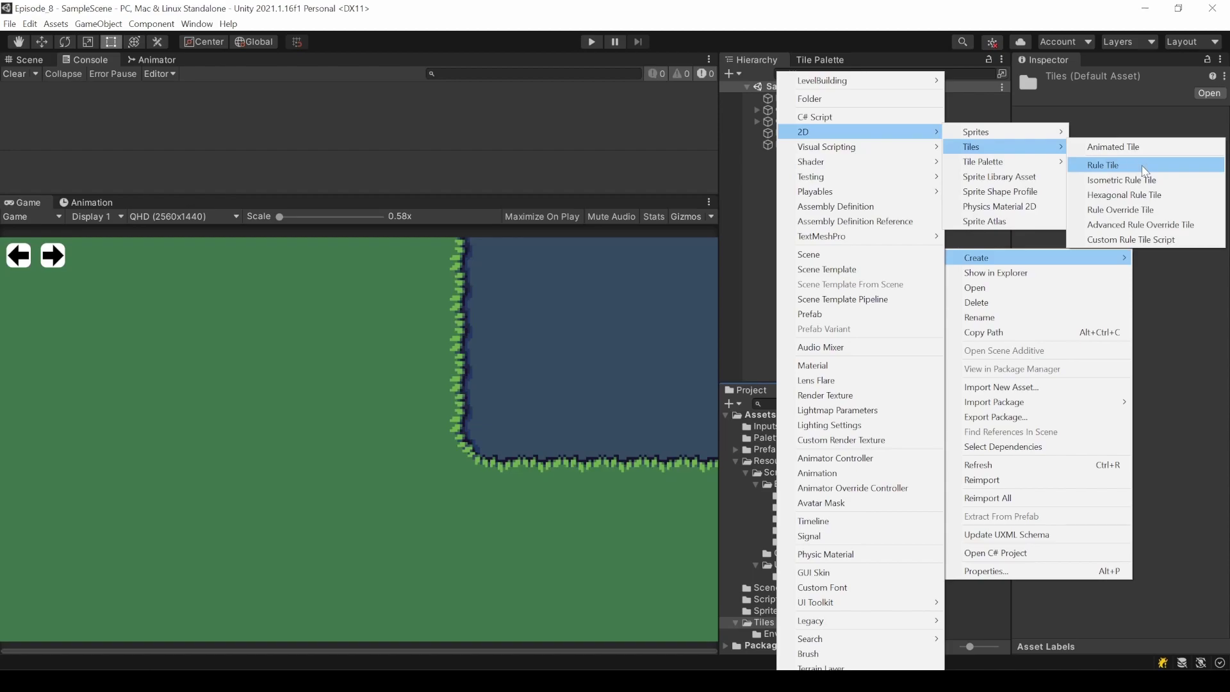
left_click(1144, 171)
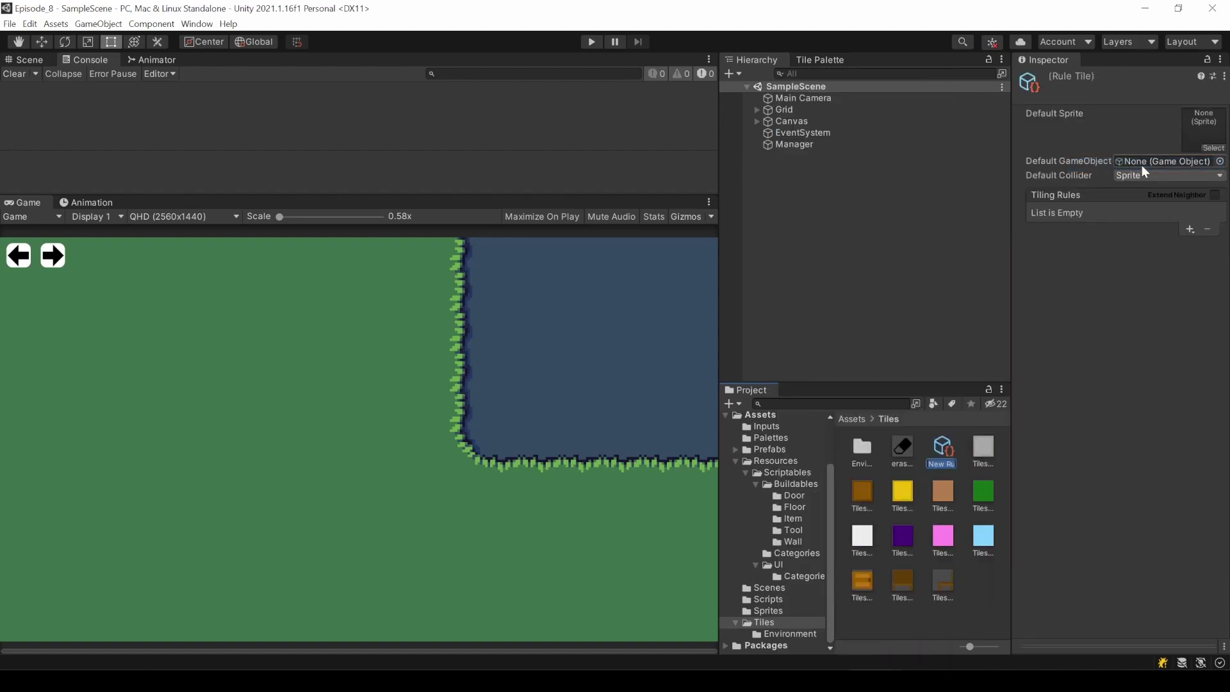
type("Red...")
key("Return")
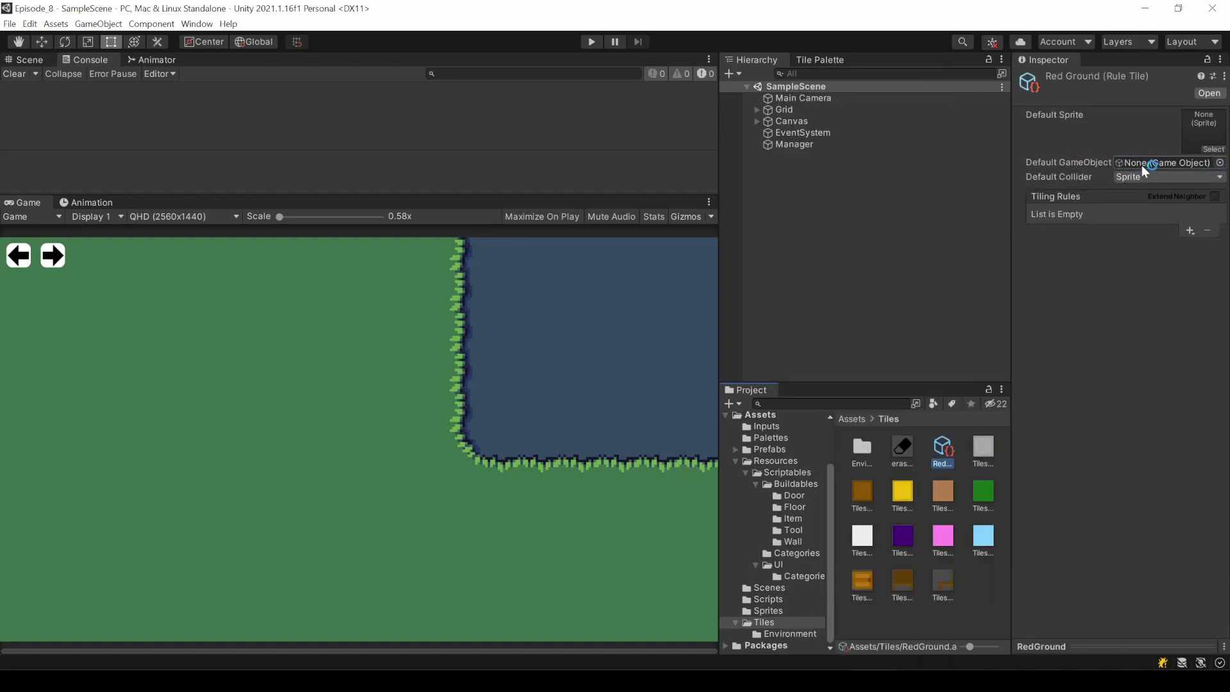
- Assign a grass-topped red sub-sprite from the sheet as Red Ground's default sprite
left_click(768, 612)
left_click(957, 445)
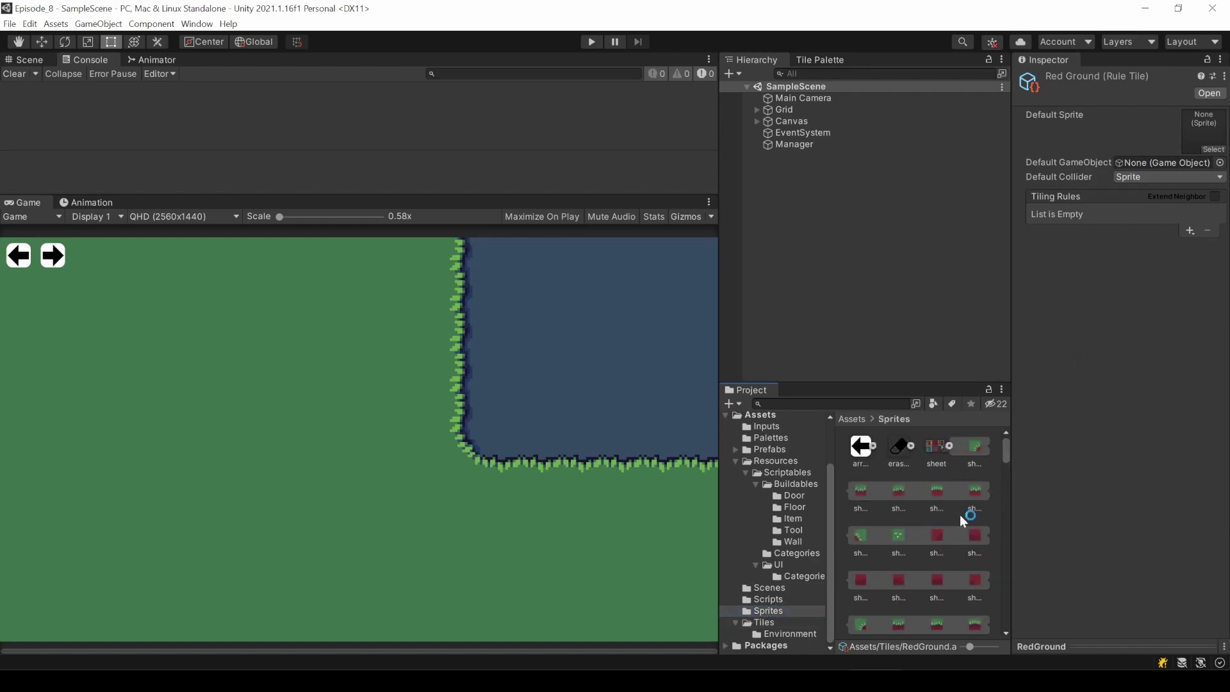
left_click_drag(902, 495, 1204, 130)
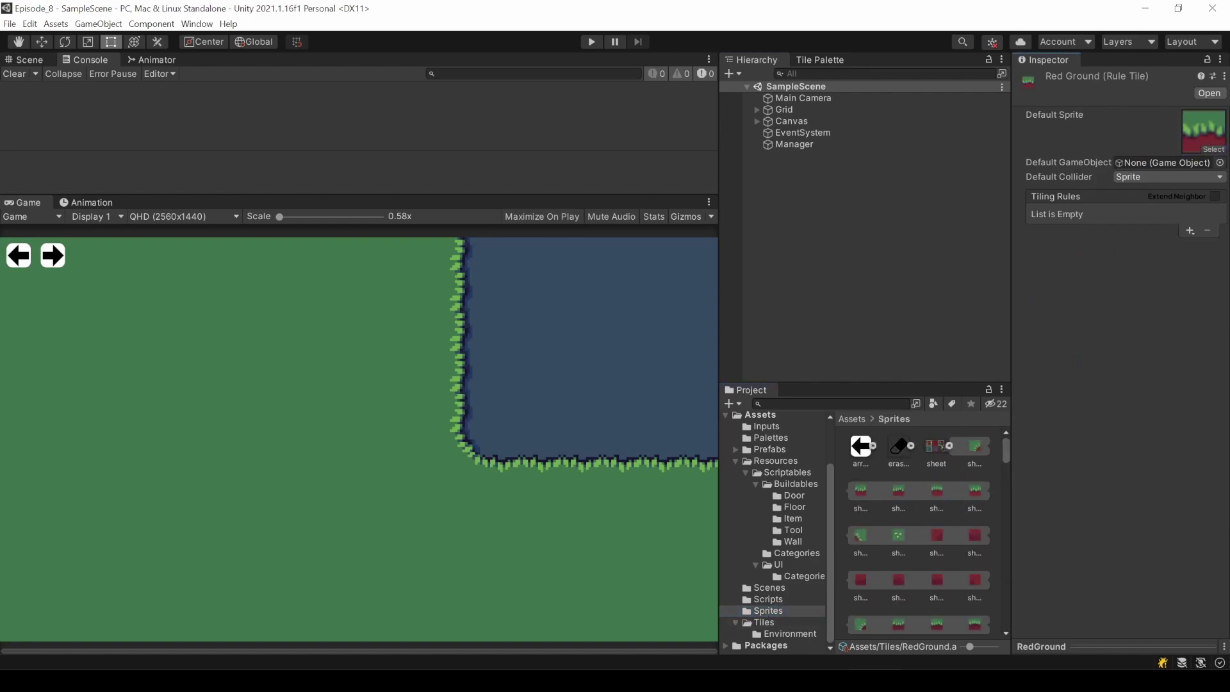
- Add a first rule using the solid red sprite with neighbours required all around, plus two more rules
left_click(1189, 230)
scroll(932, 570, "down", 2)
scroll(933, 570, "down", 2)
scroll(948, 558, "down", 1)
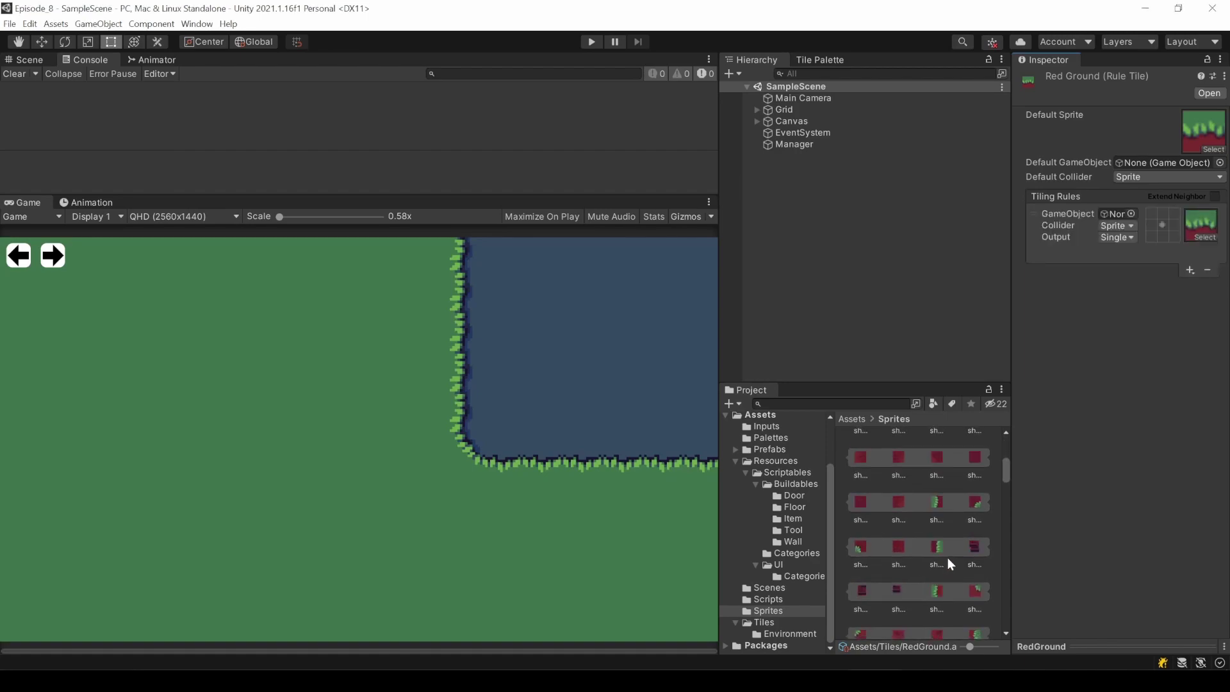
scroll(948, 557, "down", 1)
scroll(947, 558, "down", 1)
scroll(948, 558, "down", 1)
mouse_move(860, 566)
left_mouse_down()
mouse_move(885, 524)
mouse_move(1201, 223)
left_mouse_up()
left_click(1151, 214)
left_click(1151, 224)
left_click(1151, 236)
left_click(1162, 237)
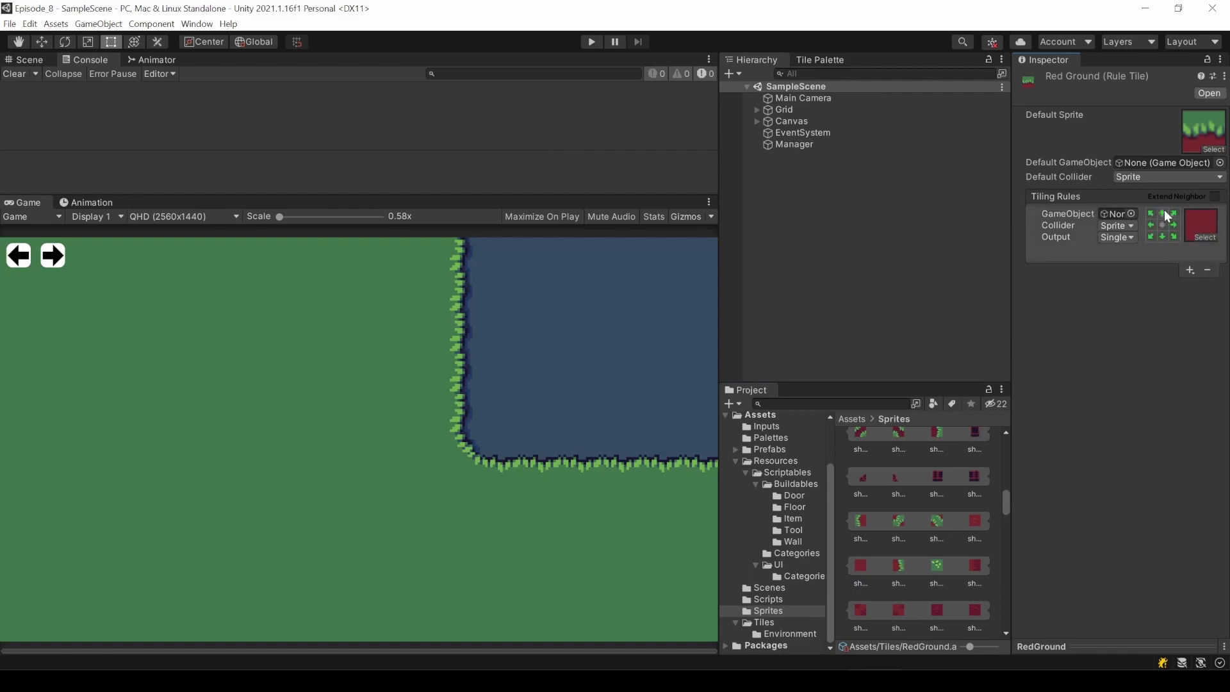
left_click(1189, 270)
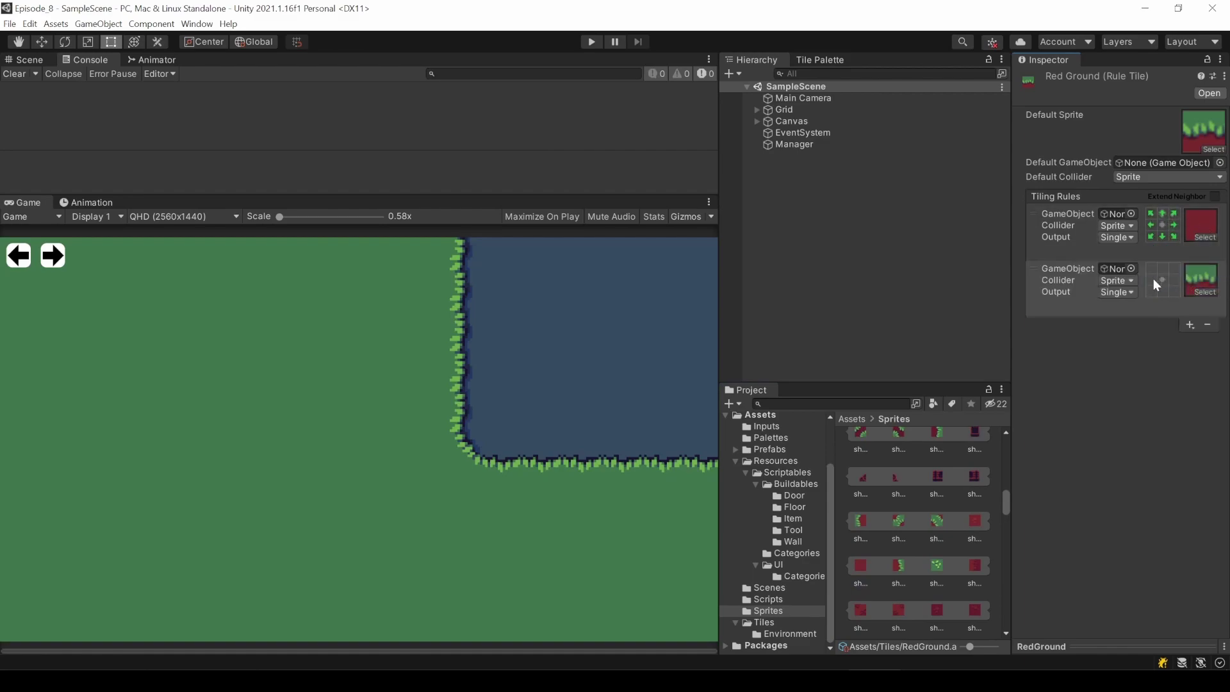
left_click(1191, 323)
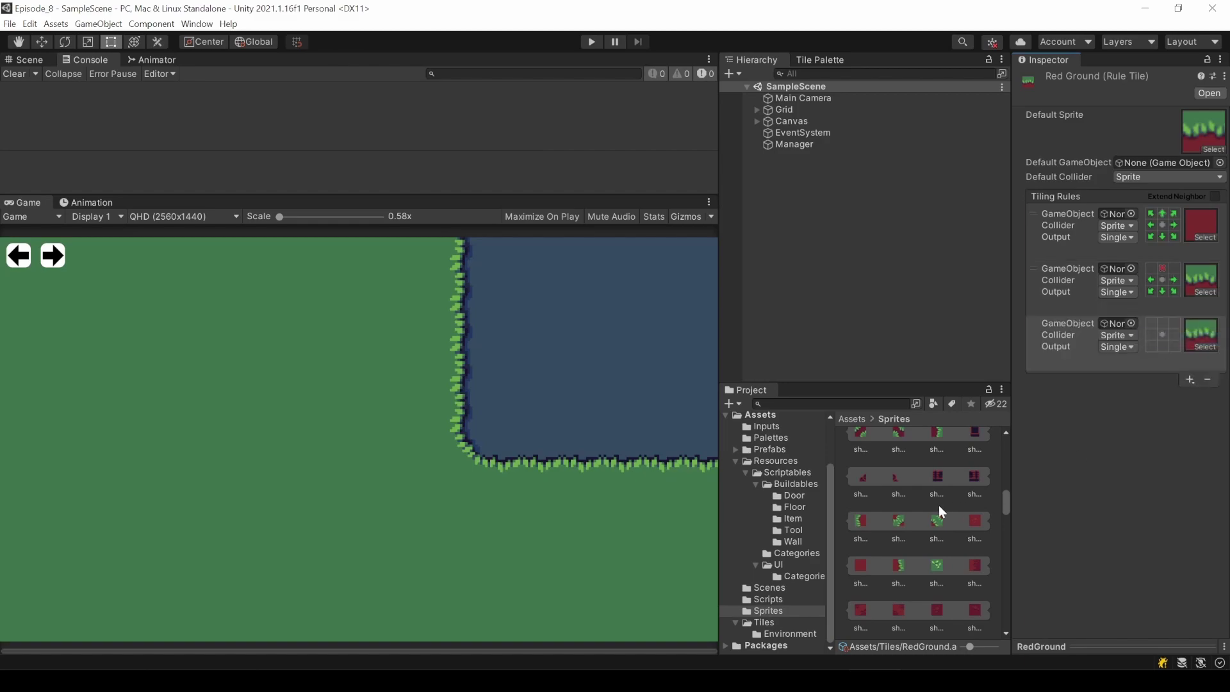
scroll(938, 505, "up", 3)
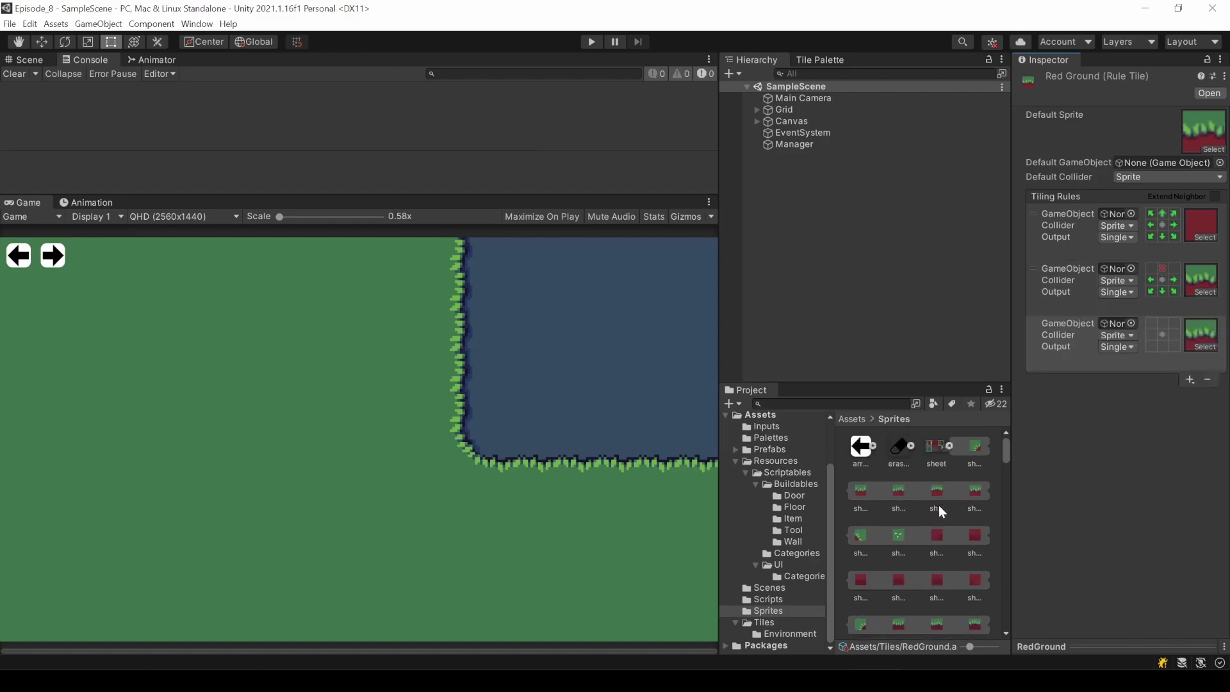
- Make the second rule output a Random sprite among four variants sheet_1 to sheet_4
left_click(1118, 292)
left_click(1134, 321)
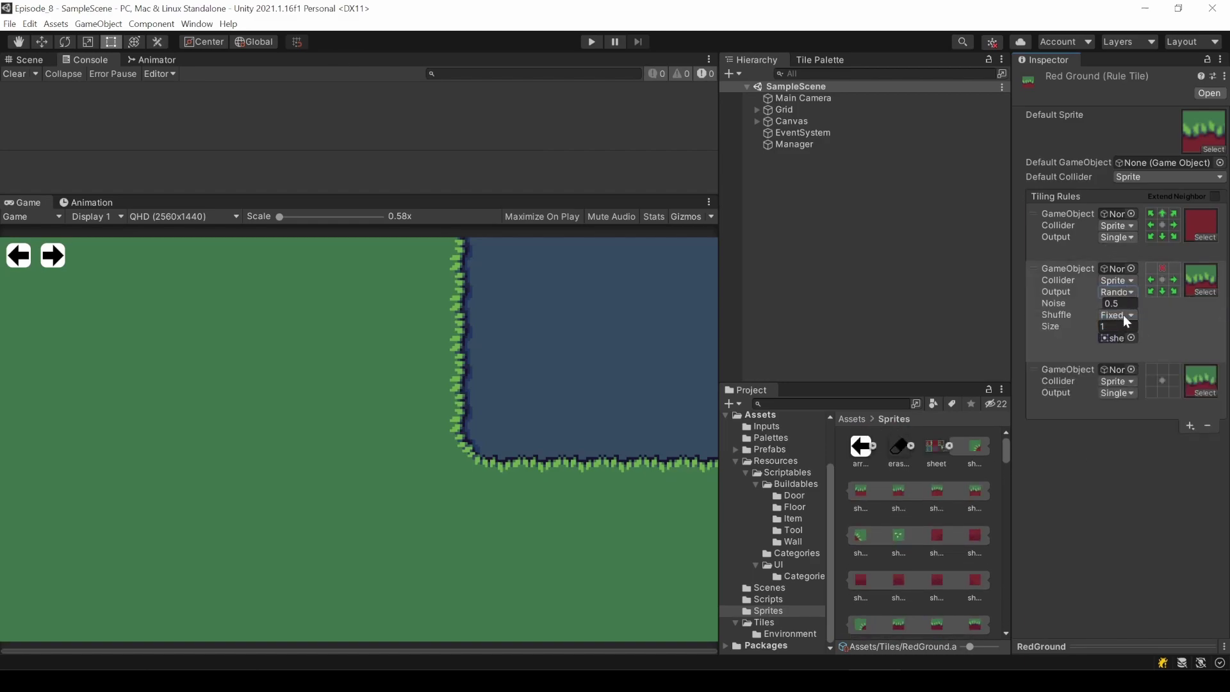
left_click(1117, 327)
type("4")
key("Return")
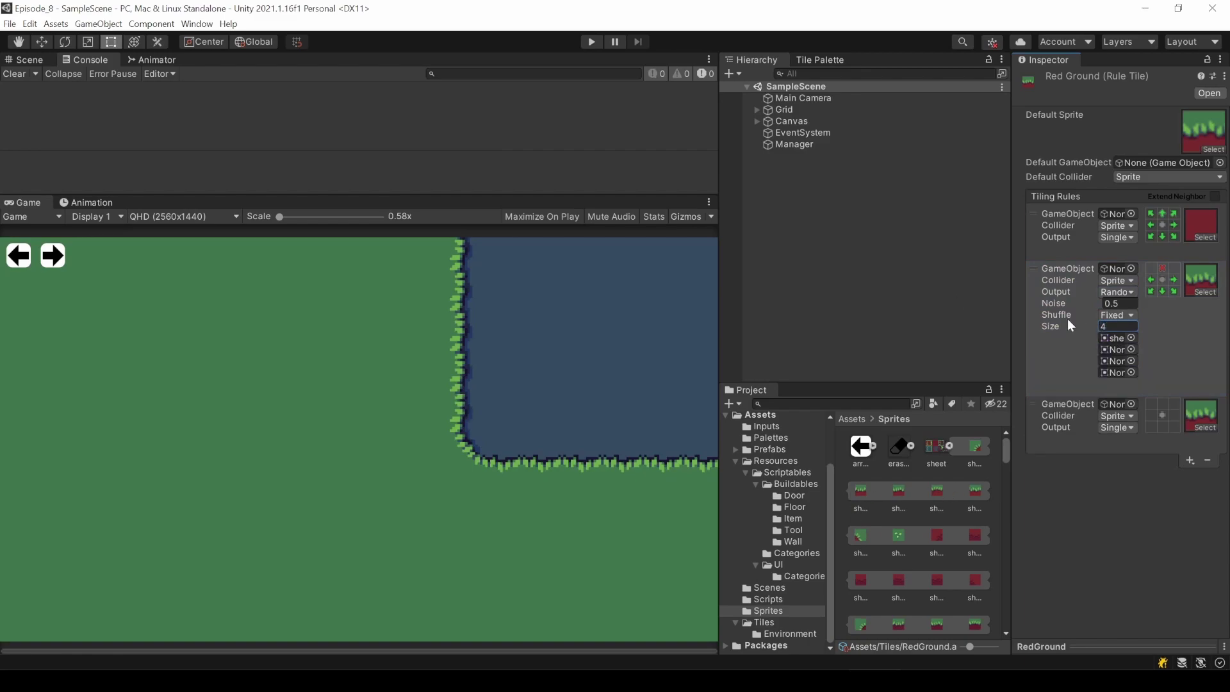
left_click_drag(719, 269, 610, 269)
left_click_drag(1016, 272, 936, 272)
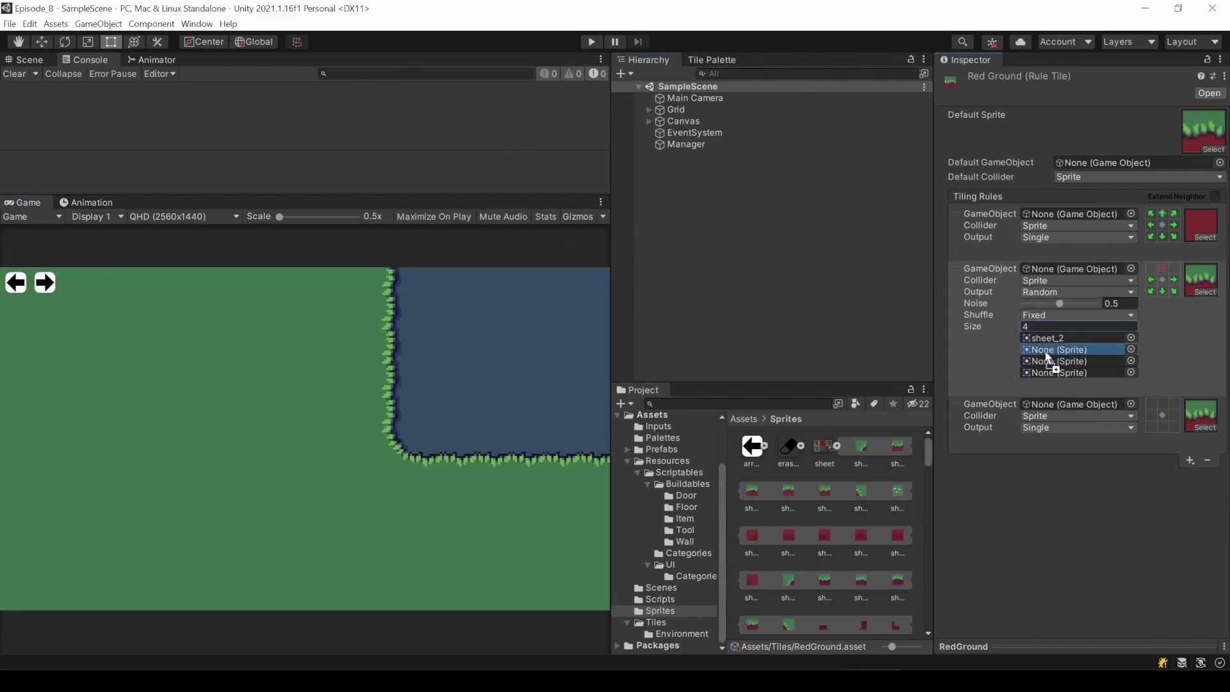
mouse_move(871, 474)
left_mouse_down()
mouse_move(1058, 339)
mouse_move(1057, 350)
left_mouse_up()
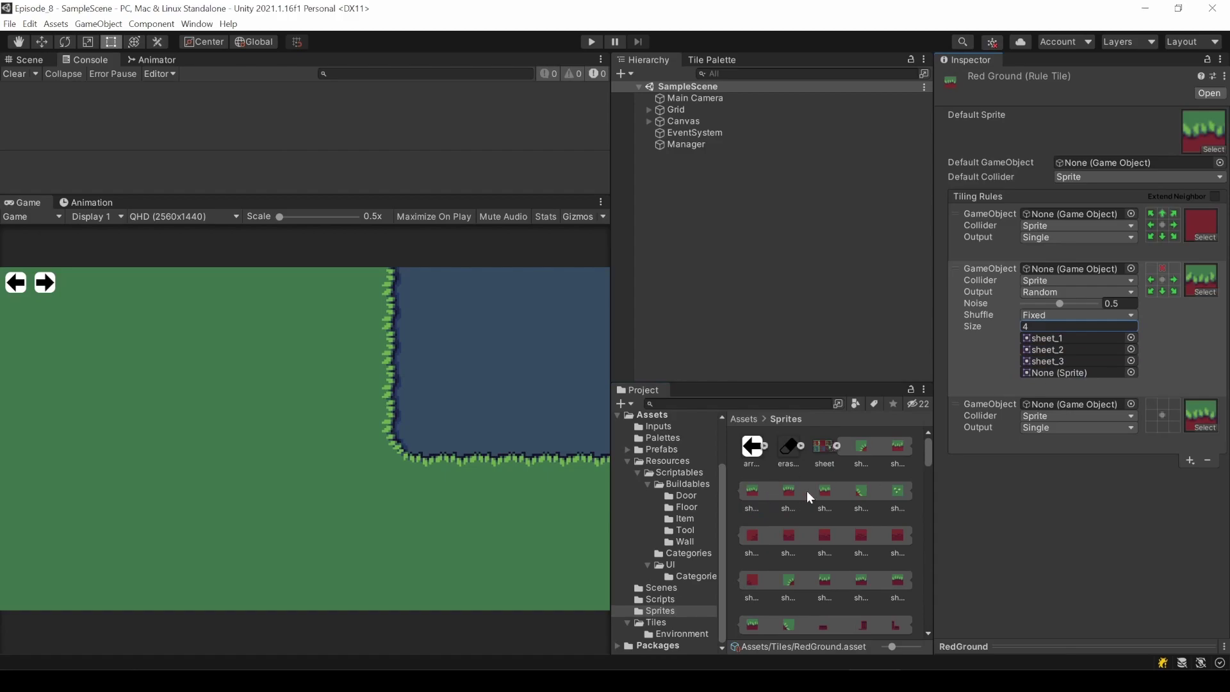
left_click_drag(806, 491, 1044, 372)
scroll(861, 519, "down", 2)
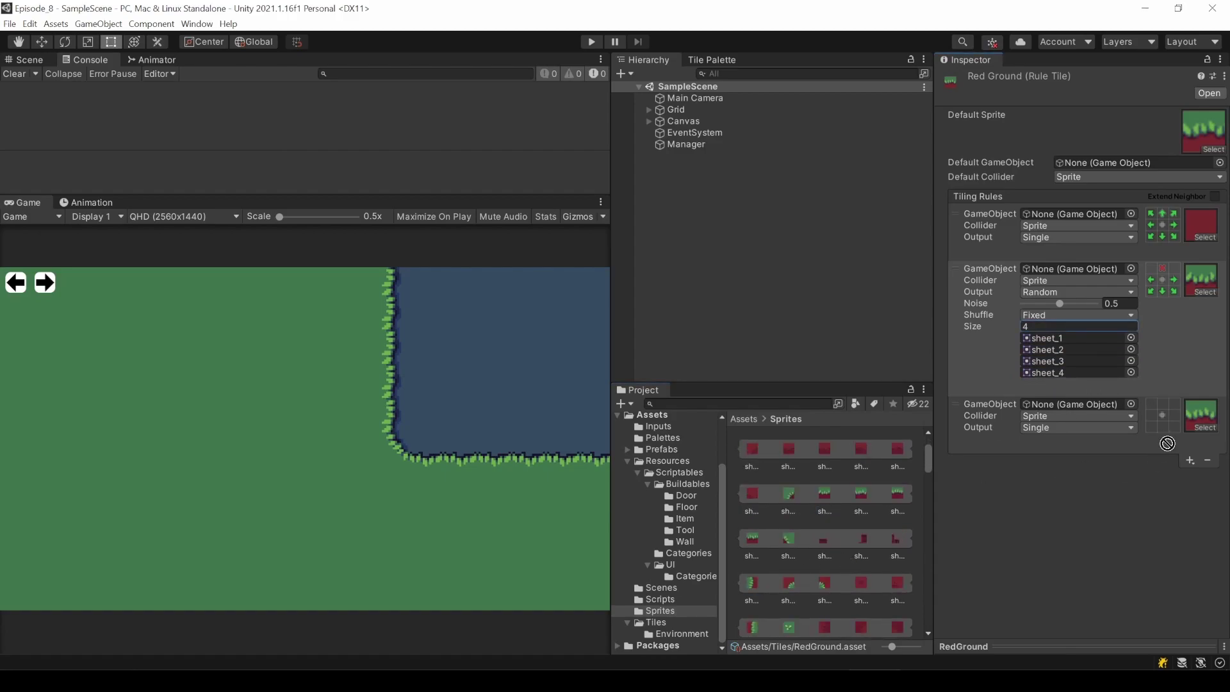
- Set the third rule's neighbours: left empty, right and bottom-right required
left_click(1152, 415)
left_click(1152, 416)
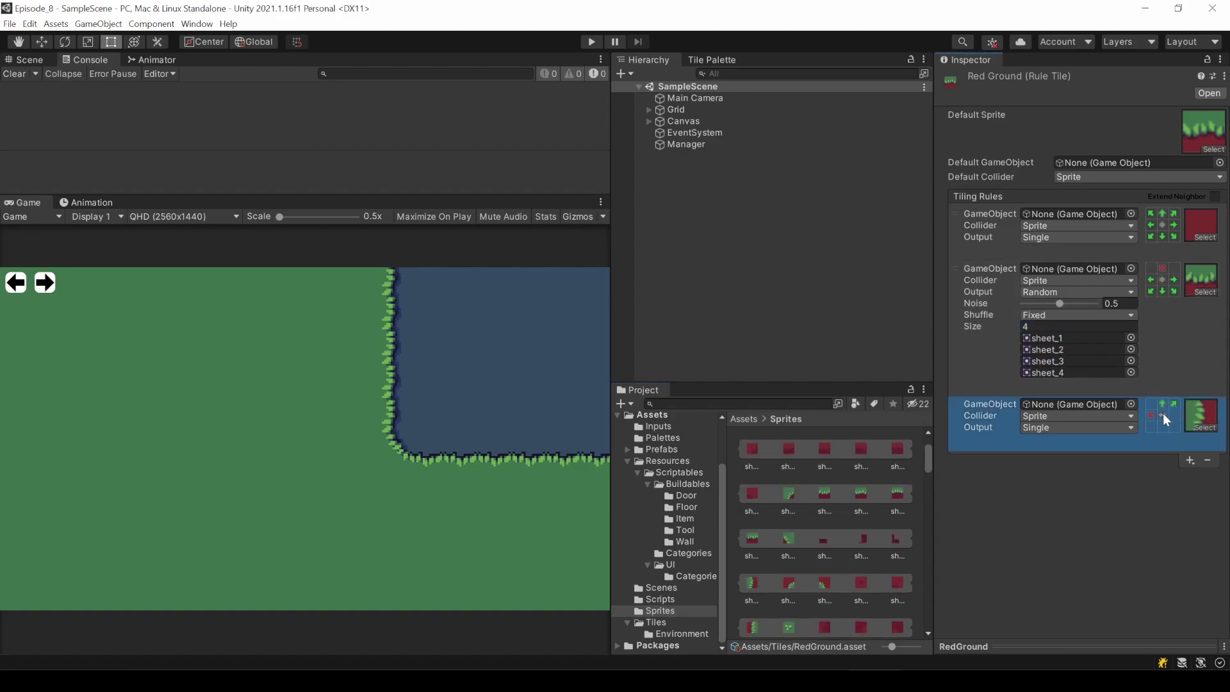
double_click(1151, 415)
left_click(1174, 415)
left_click(1173, 426)
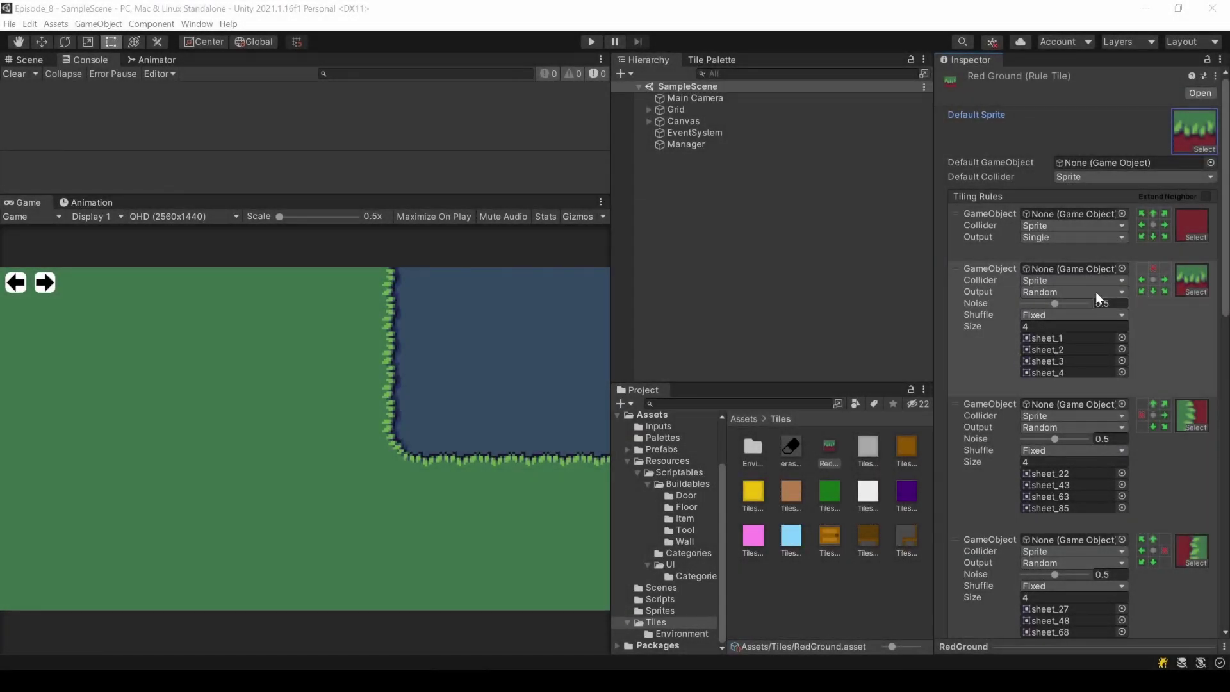
scroll(1175, 375, "down", 5)
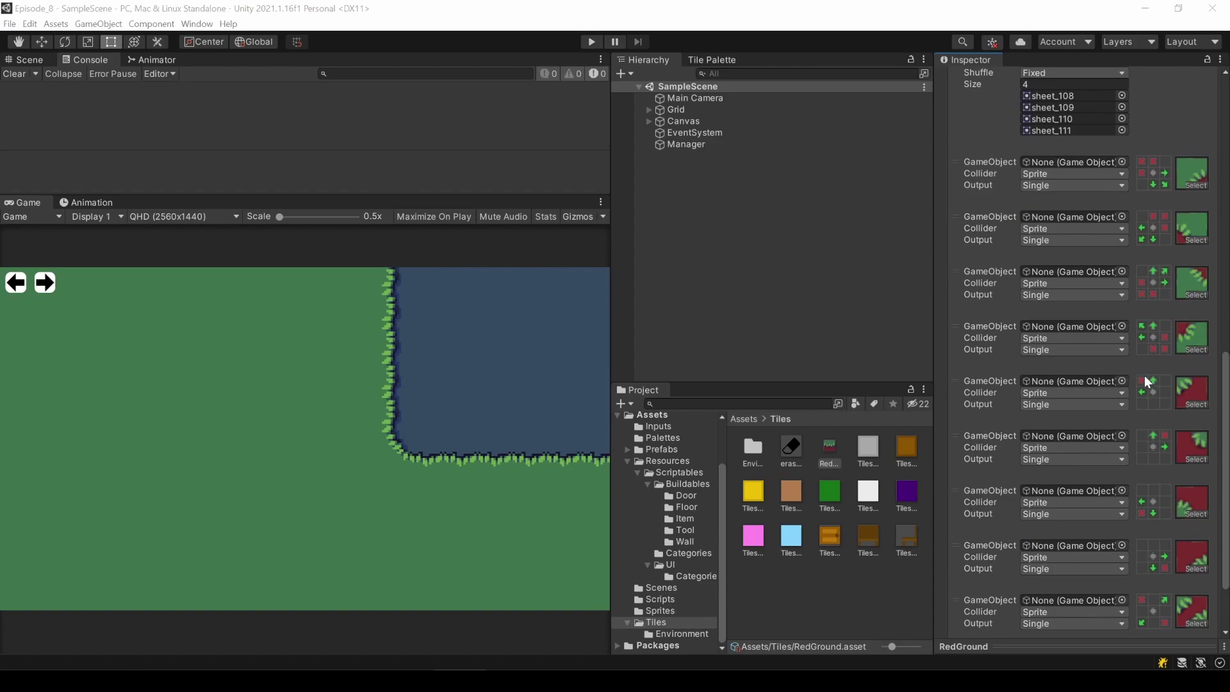
scroll(1145, 382, "down", 3)
scroll(1145, 382, "up", 3)
scroll(1145, 382, "up", 5)
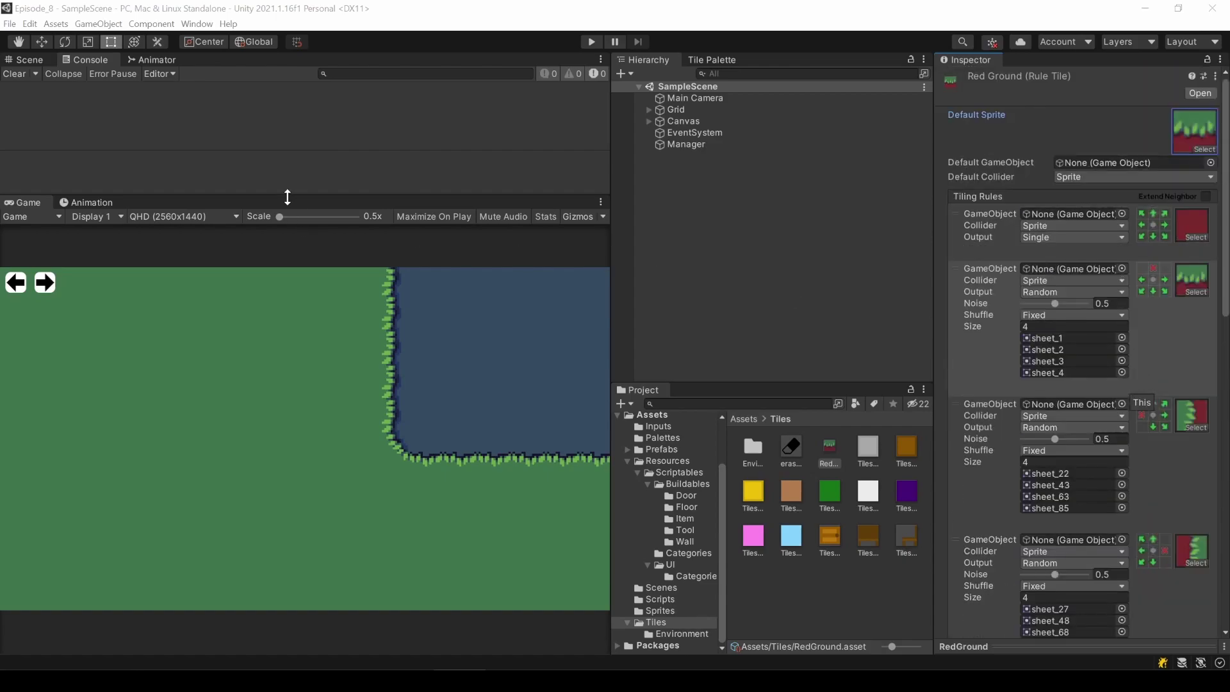
left_click_drag(287, 197, 286, 280)
left_click(687, 67)
left_click(773, 100)
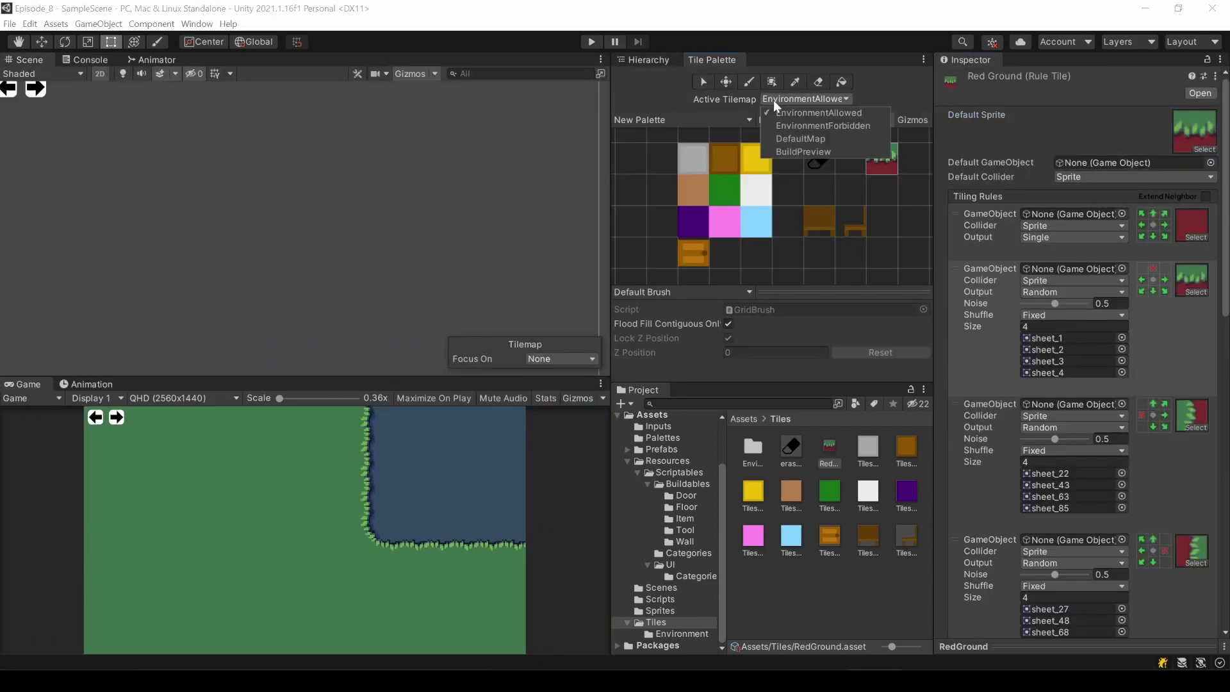
left_click(802, 123)
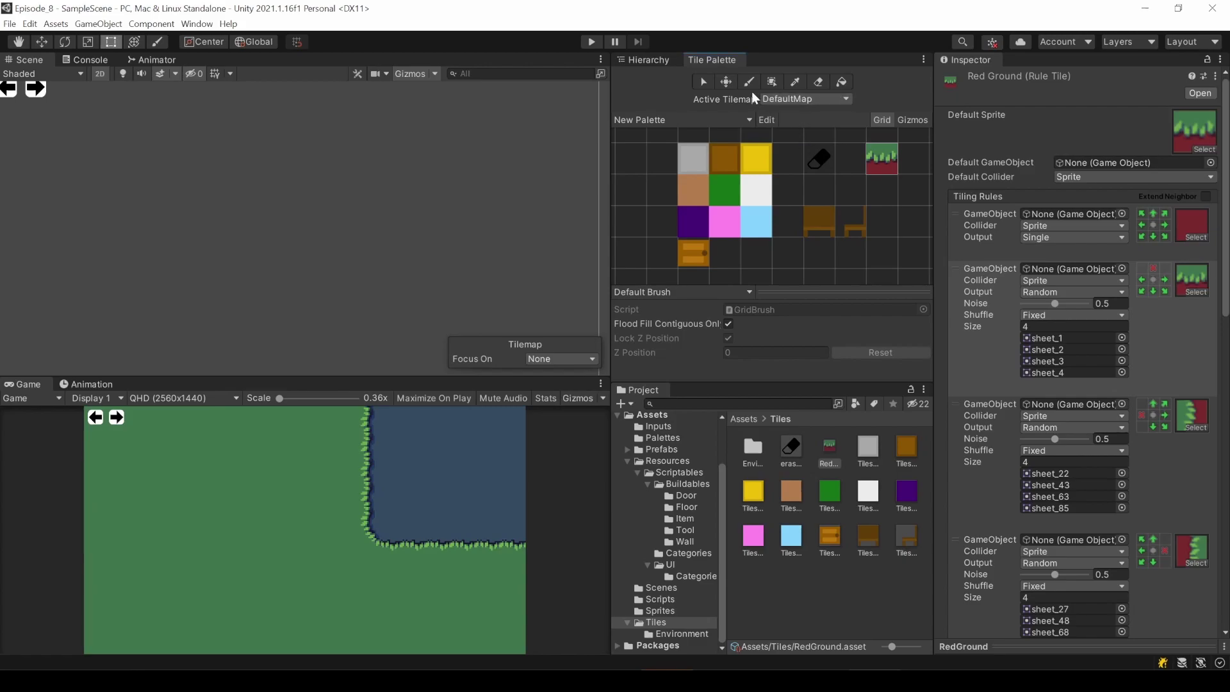
left_click(774, 83)
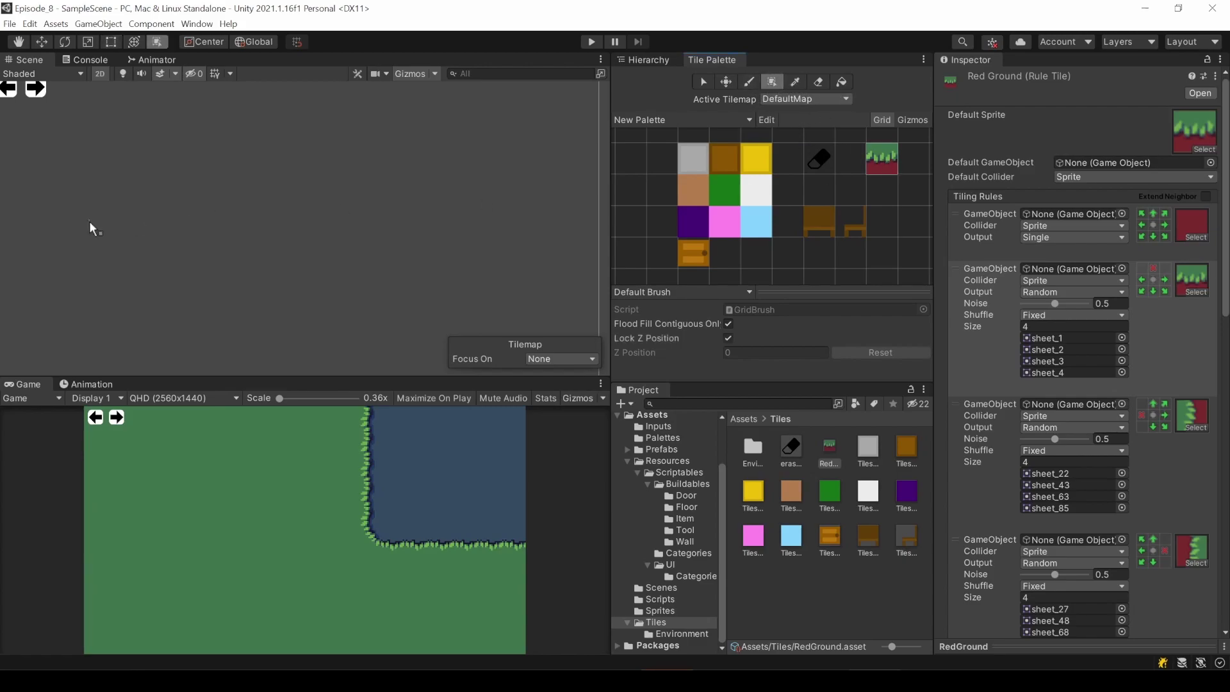
left_click(649, 60)
left_click(702, 121)
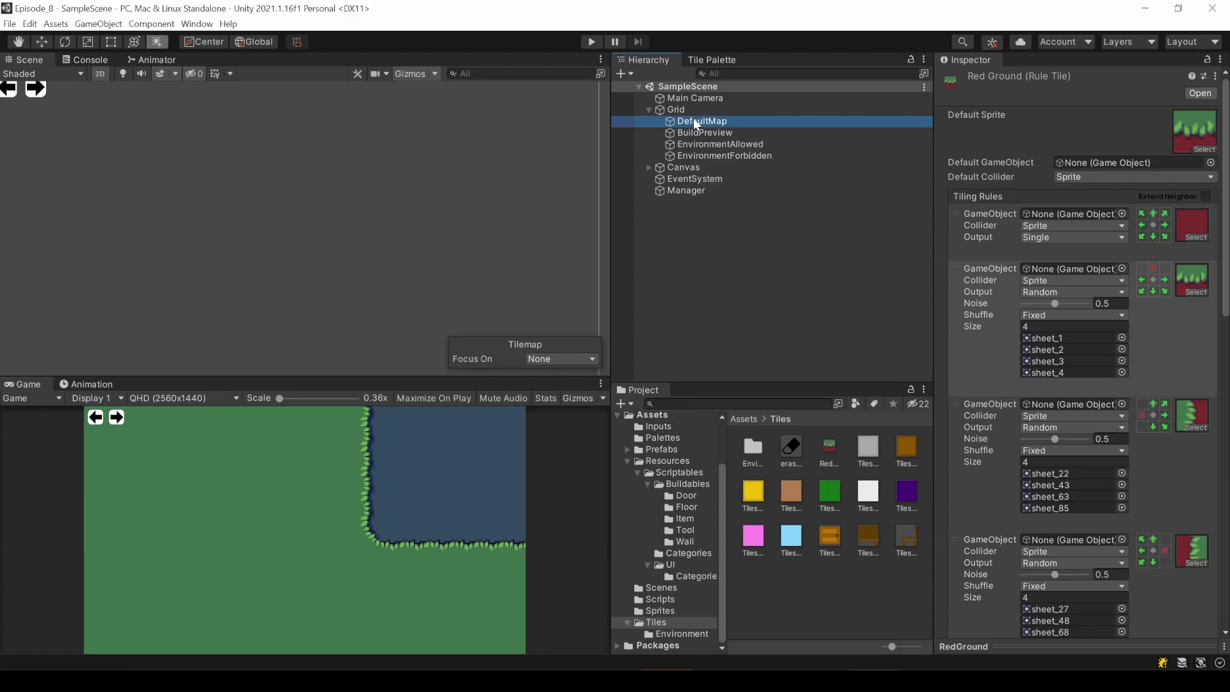
left_click(236, 238)
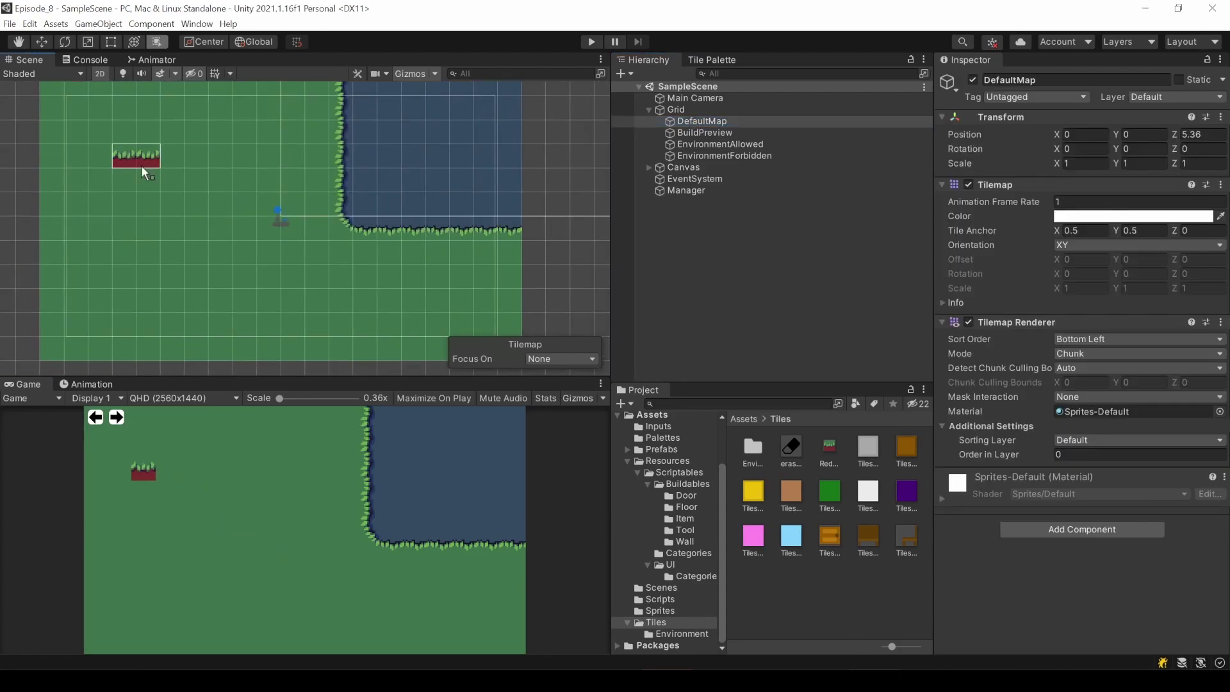
left_click_drag(141, 166, 233, 313)
left_click_drag(194, 264, 412, 305)
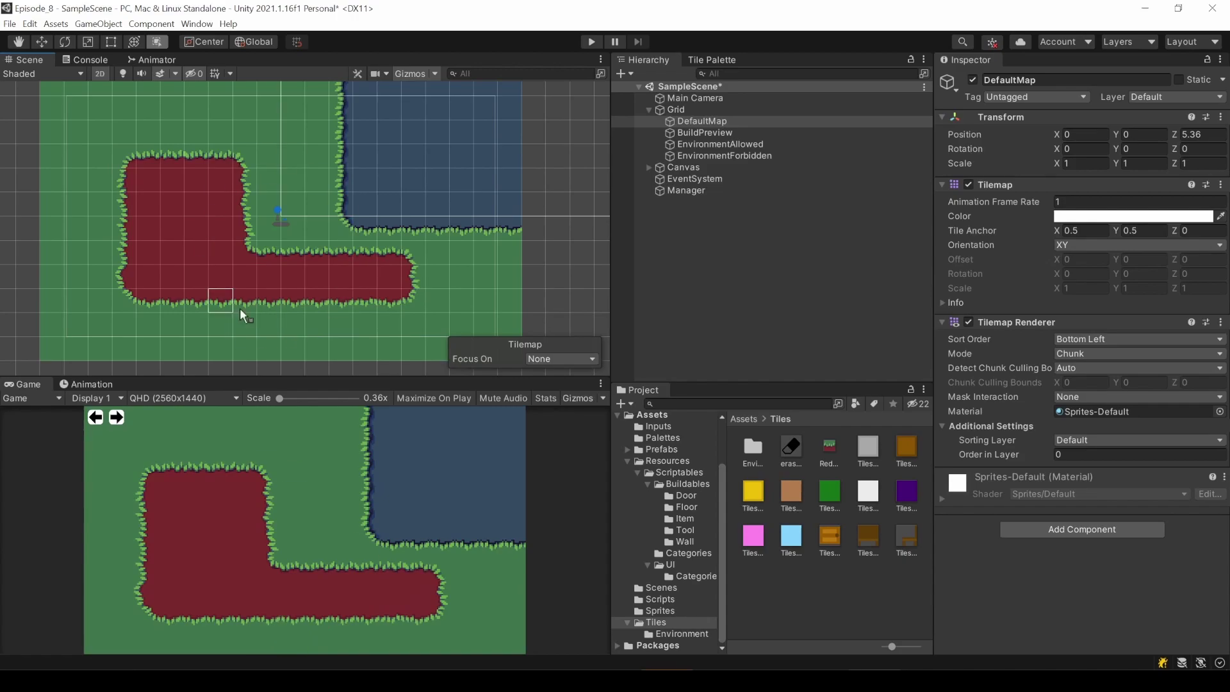
key("ctrl+z")
key("ctrl+z")
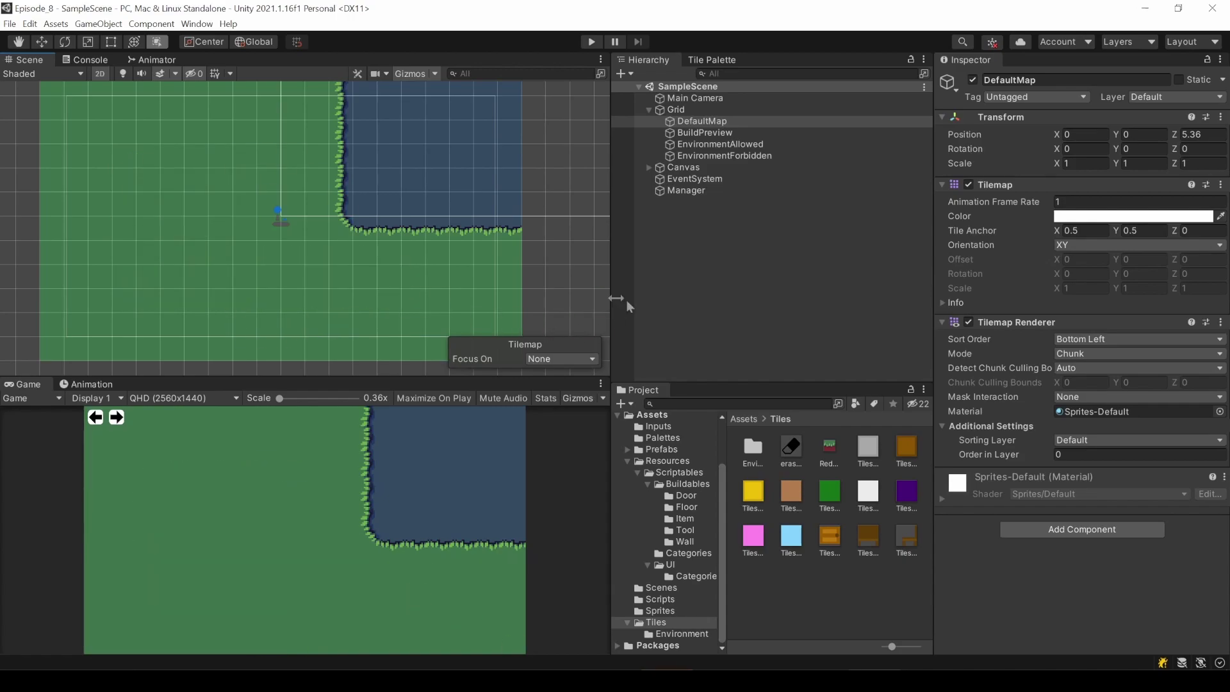
- Create a Red Ground buildable in the Floor folder with Floor as building and UI category
left_click(679, 503)
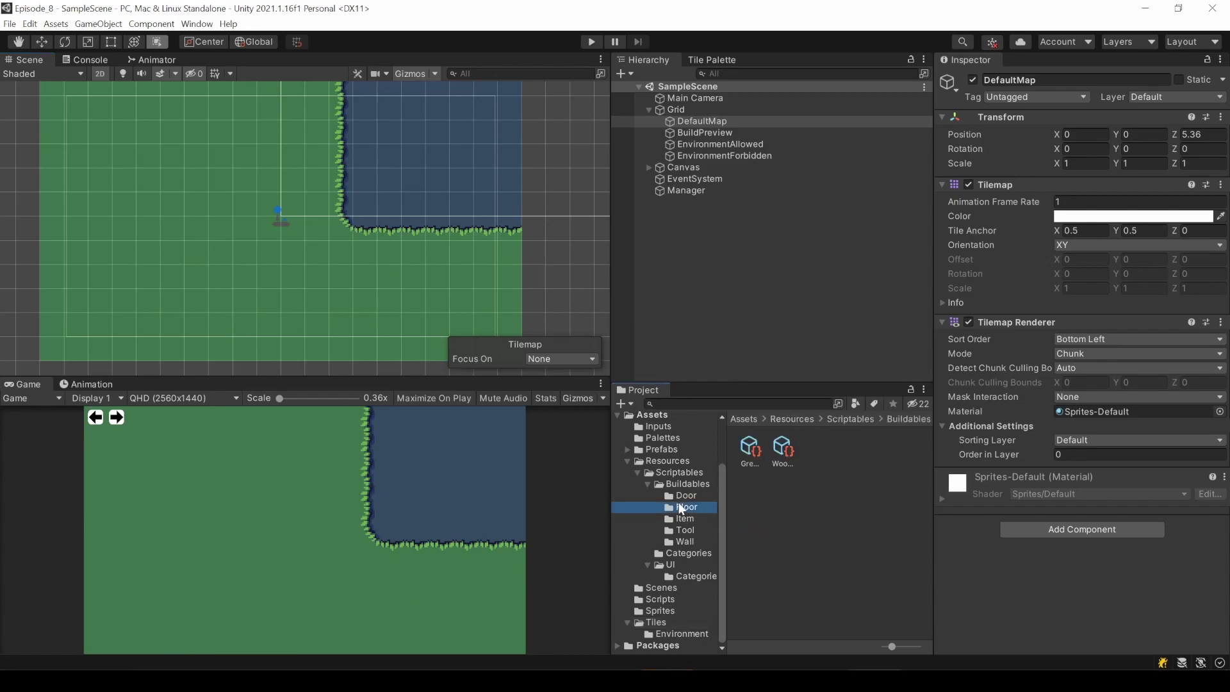
right_click(818, 485)
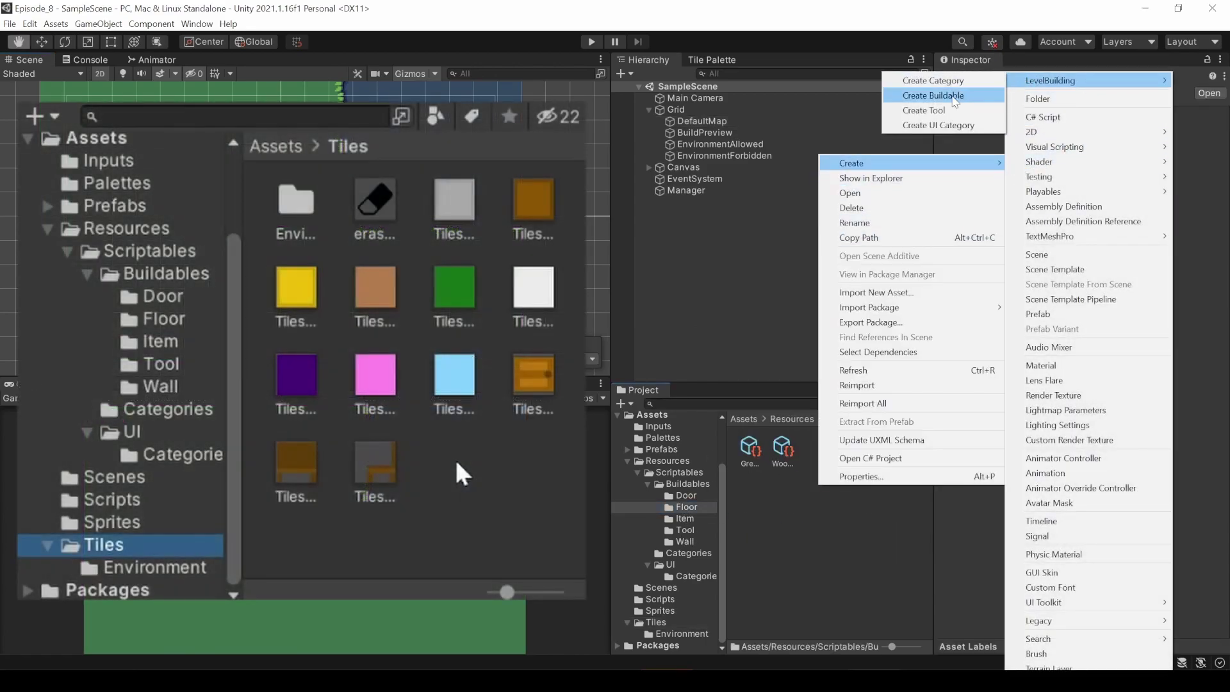
left_click(951, 97)
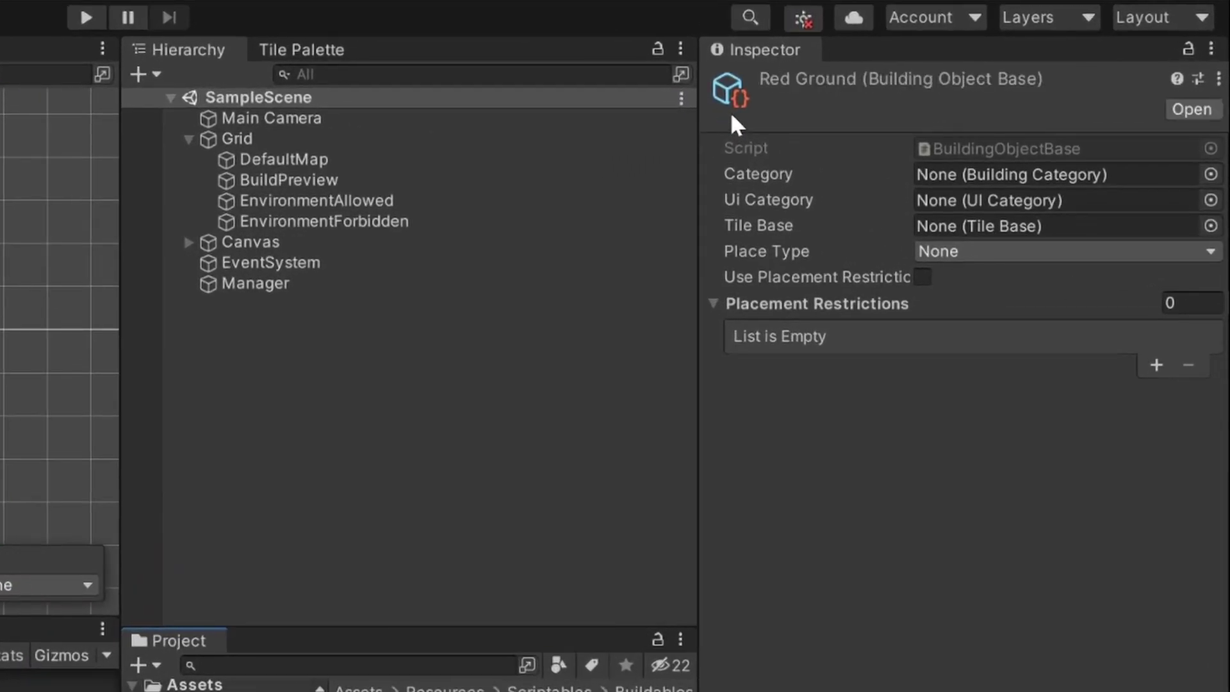
left_click(1212, 174)
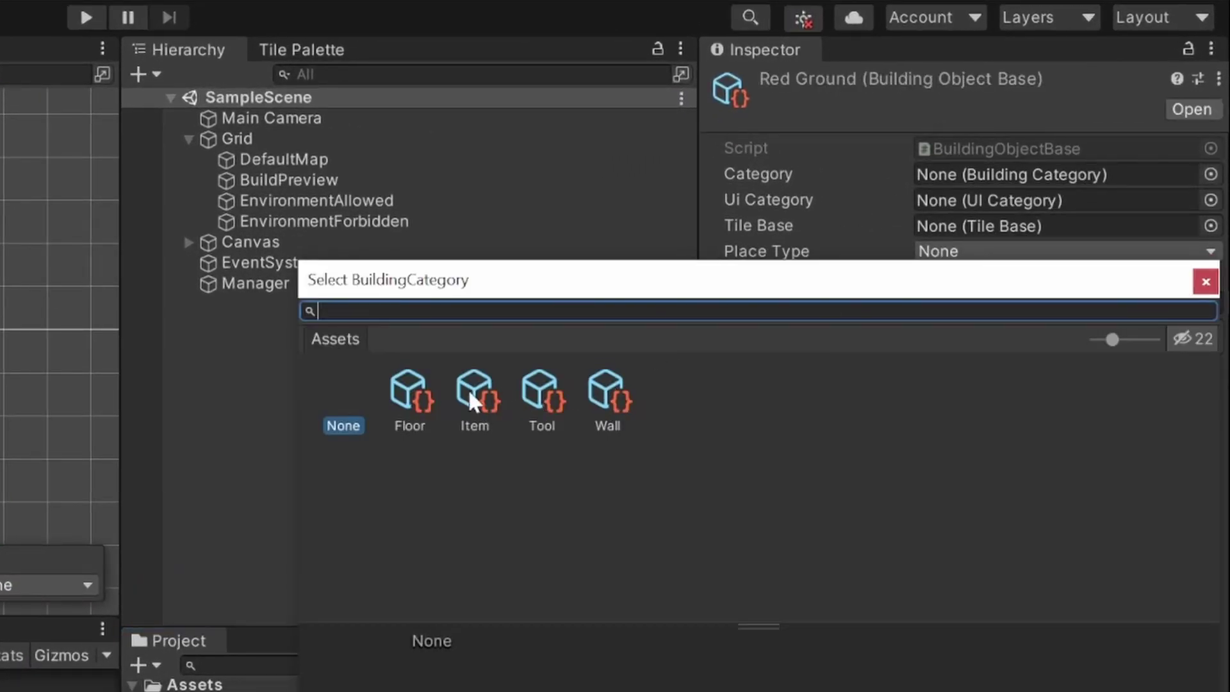
double_click(417, 393)
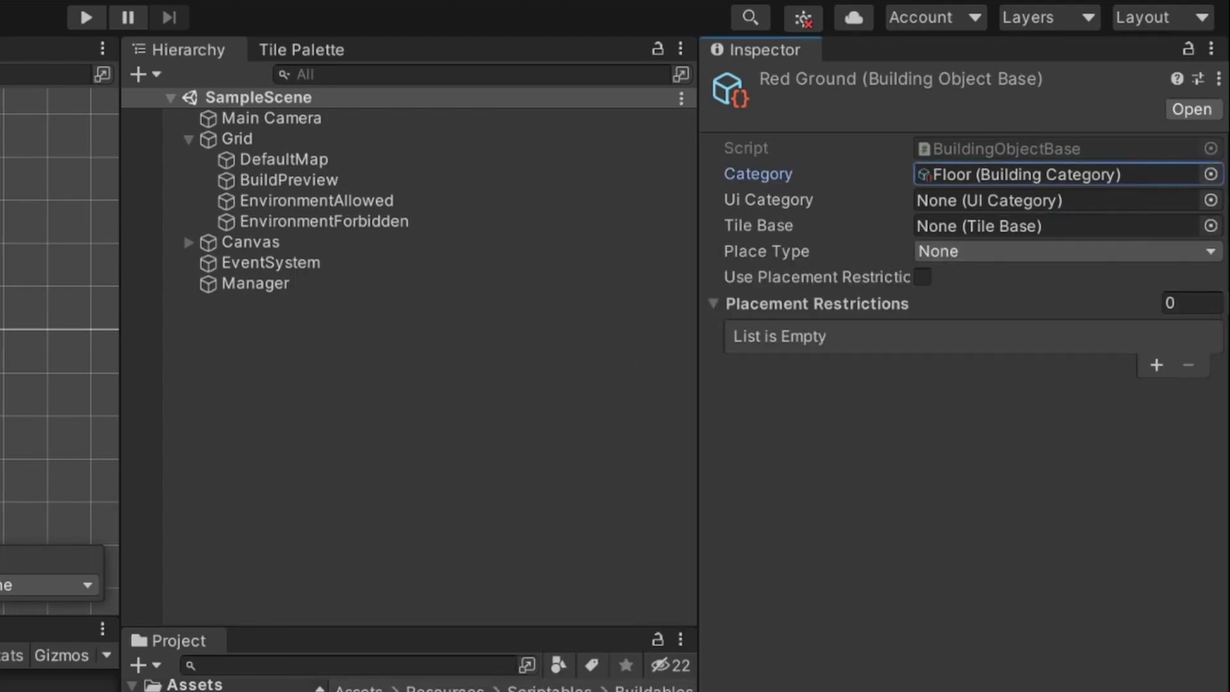
left_click(1212, 200)
double_click(409, 428)
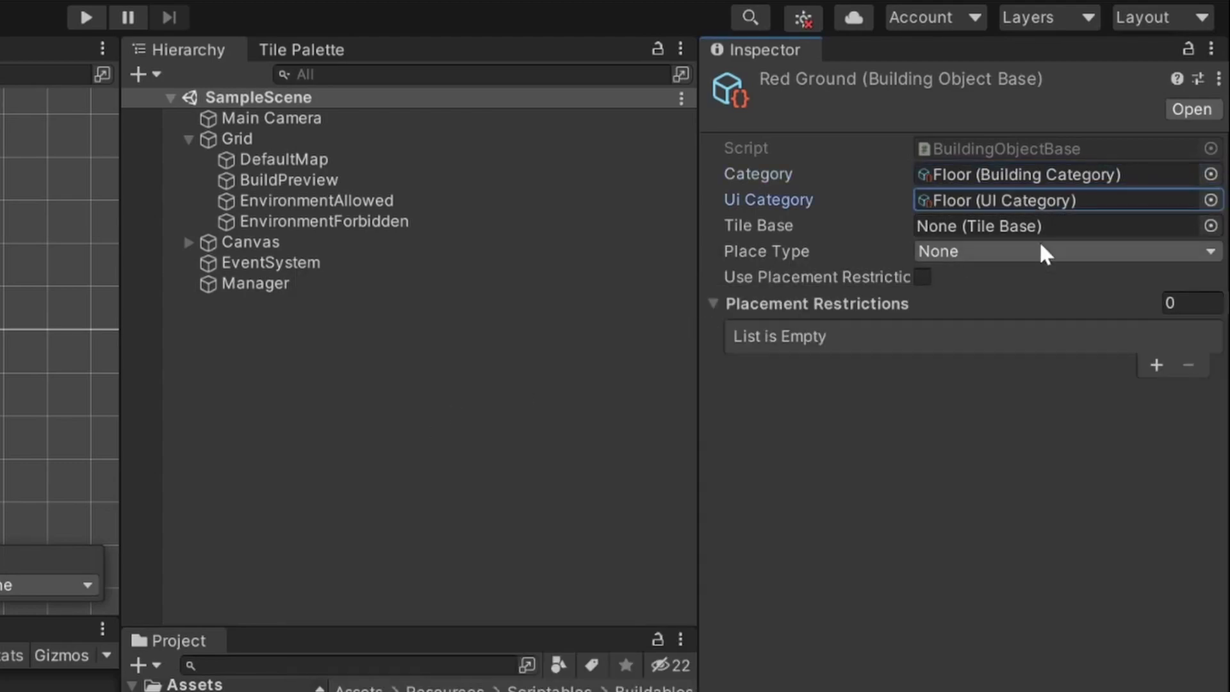
- Set placement type Rectangle and Tile Base to the RedGround rule tile, then start play mode
left_click(1208, 250)
left_click(995, 358)
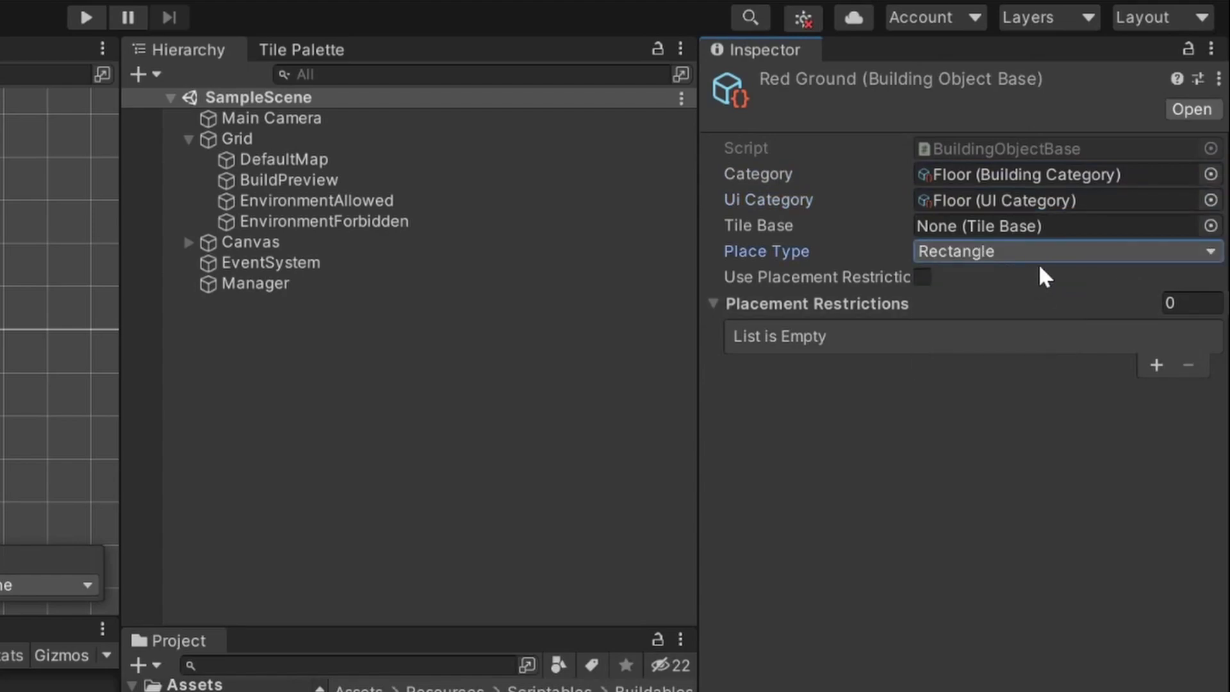
left_click(1211, 227)
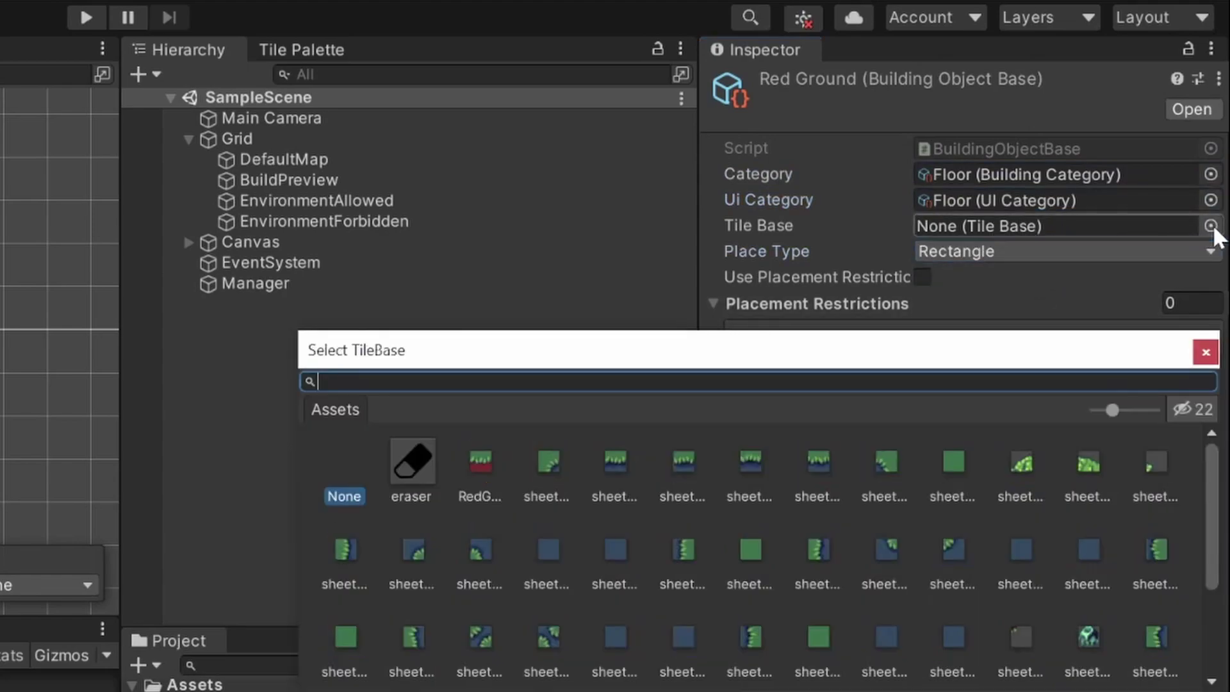
left_click(489, 460)
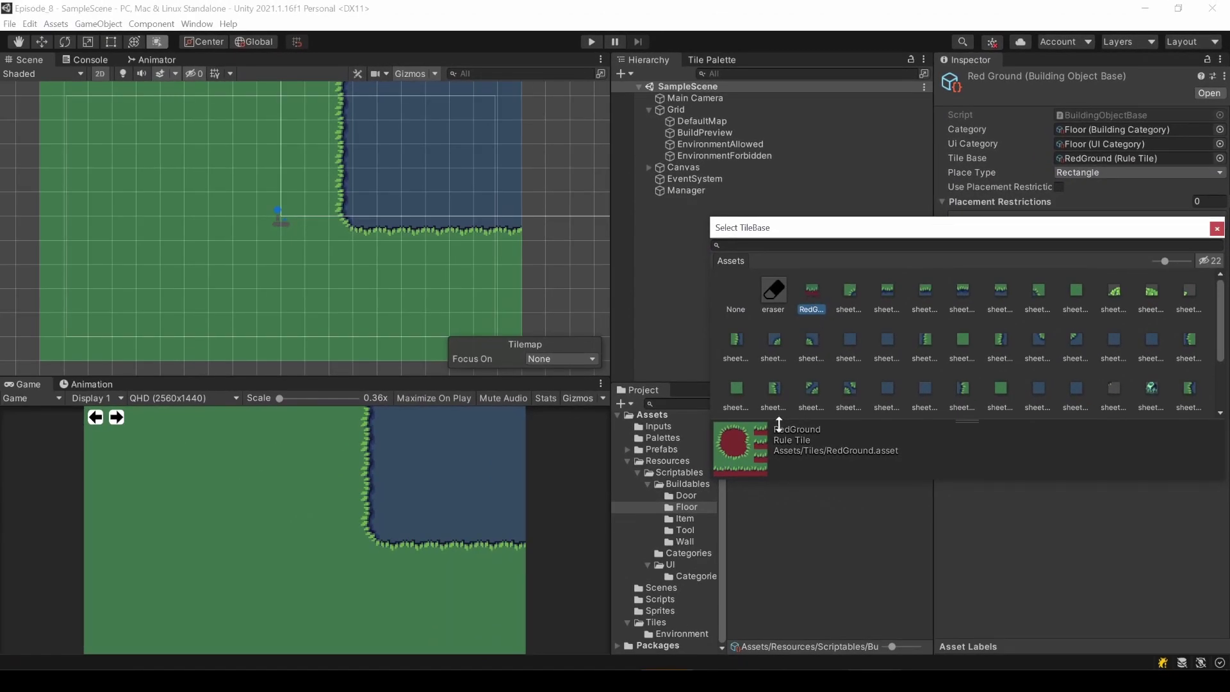
double_click(815, 293)
key("ctrl+p")
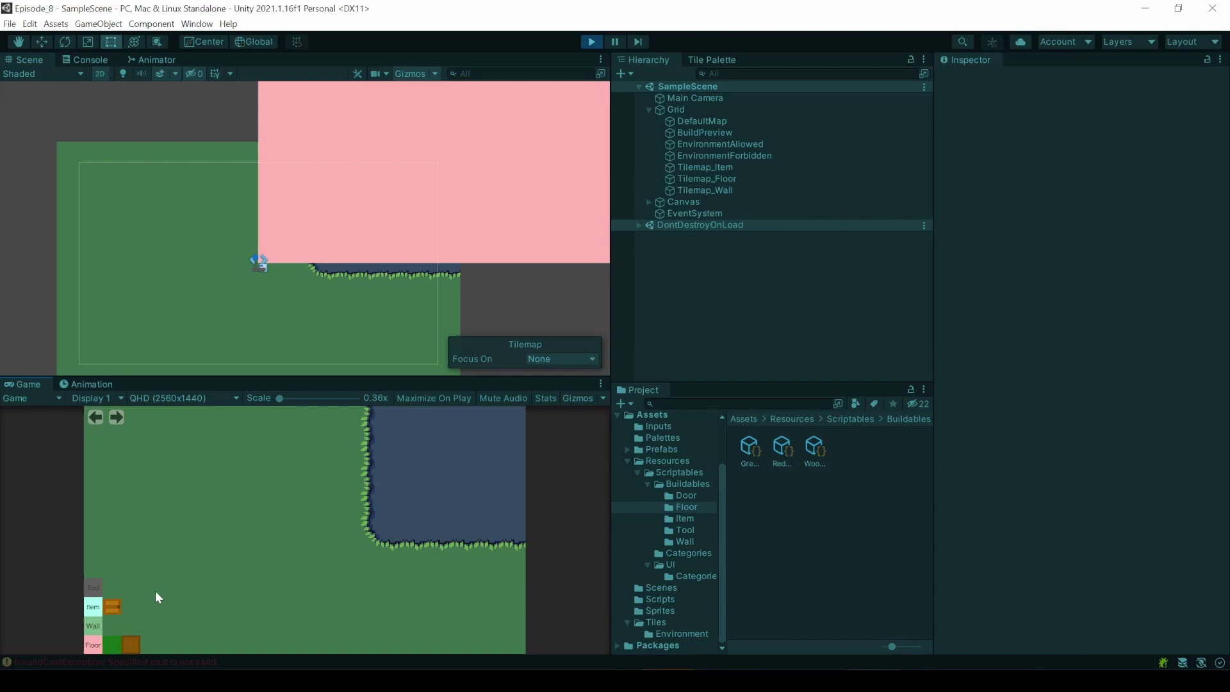
- Jump from the Console's InvalidCastException entry to BuildingHUD.cs line 65 in VS Code
left_click(92, 61)
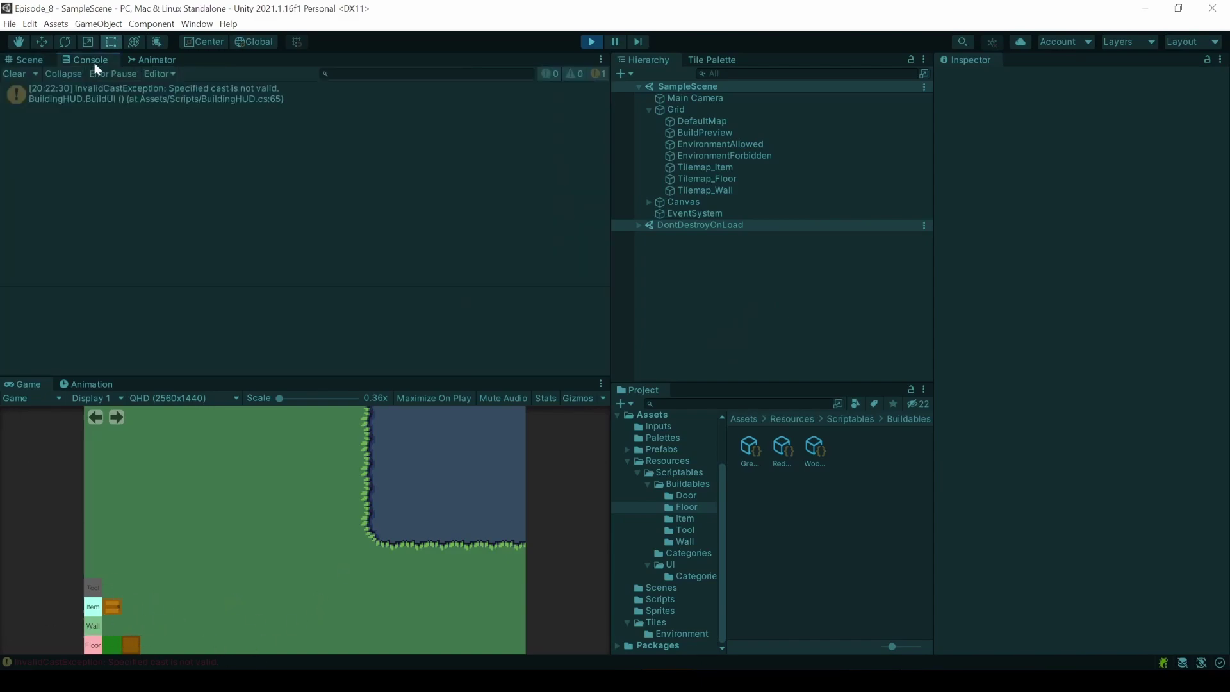
double_click(253, 95)
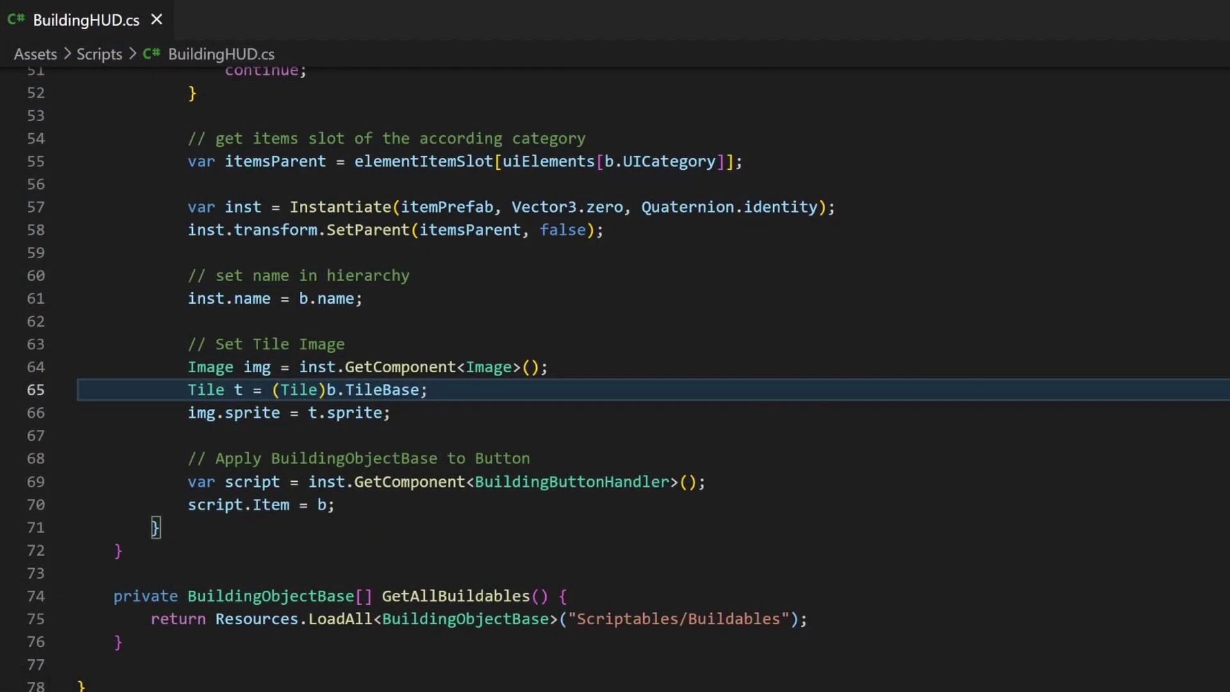
- Comment out the (Tile) cast and sprite assignment on lines 65-66
key("ctrl+shift+Right")
key("ctrl+shift+Right")
key("ctrl+shift+Right")
key("ctrl+shift+Right")
key("ctrl+shift+Right")
key("ctrl+shift+Right")
key("Right")
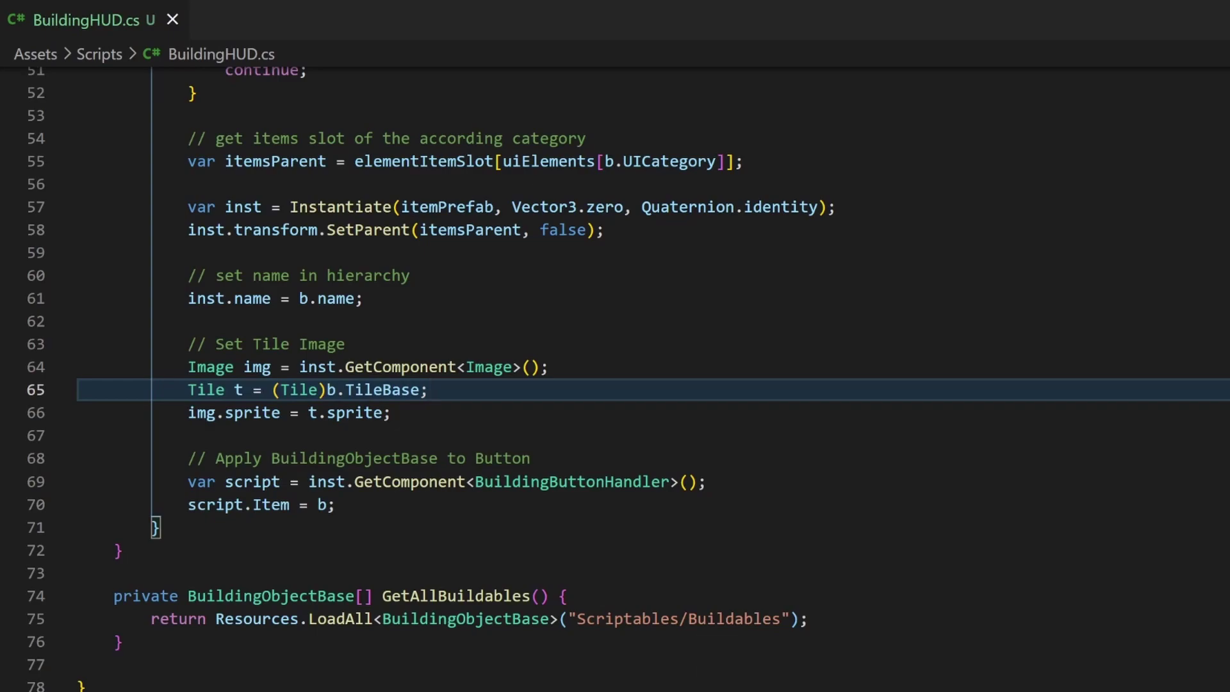
key("ctrl+Left")
key("ctrl+Left")
key("ctrl+Left")
key("shift+Right")
key("shift+Right")
key("shift+Right")
key("shift+Right")
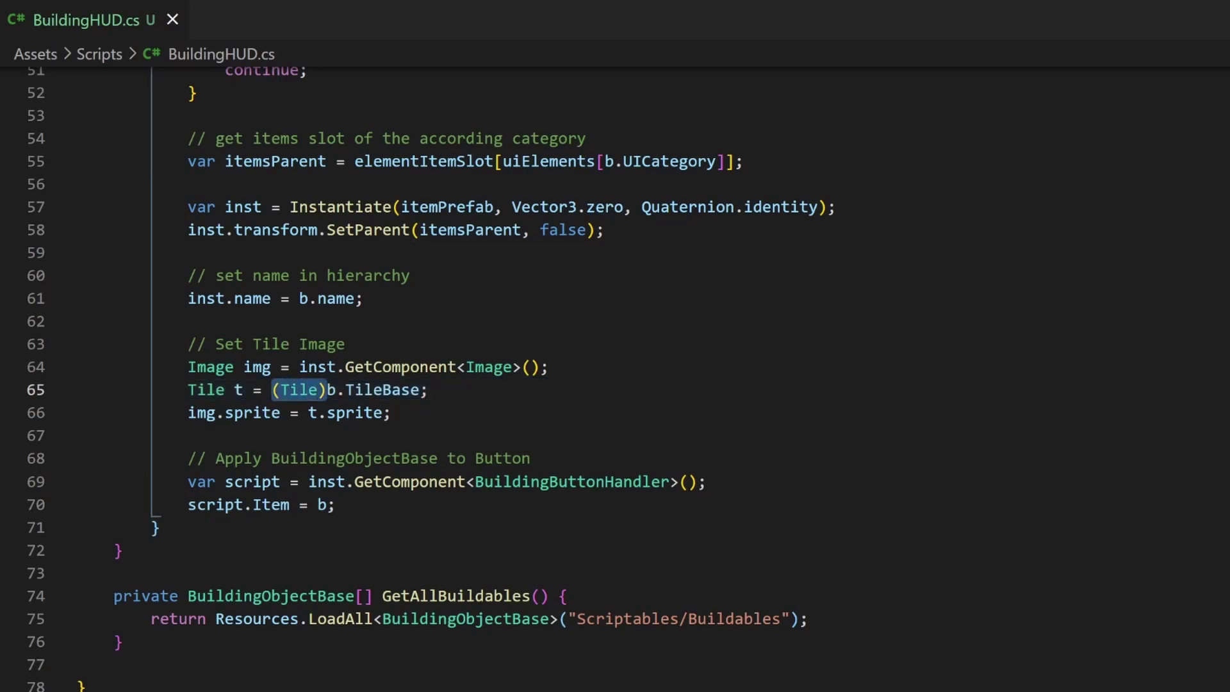
key("Home")
key("Home")
key("shift+Down")
key("shift+End")
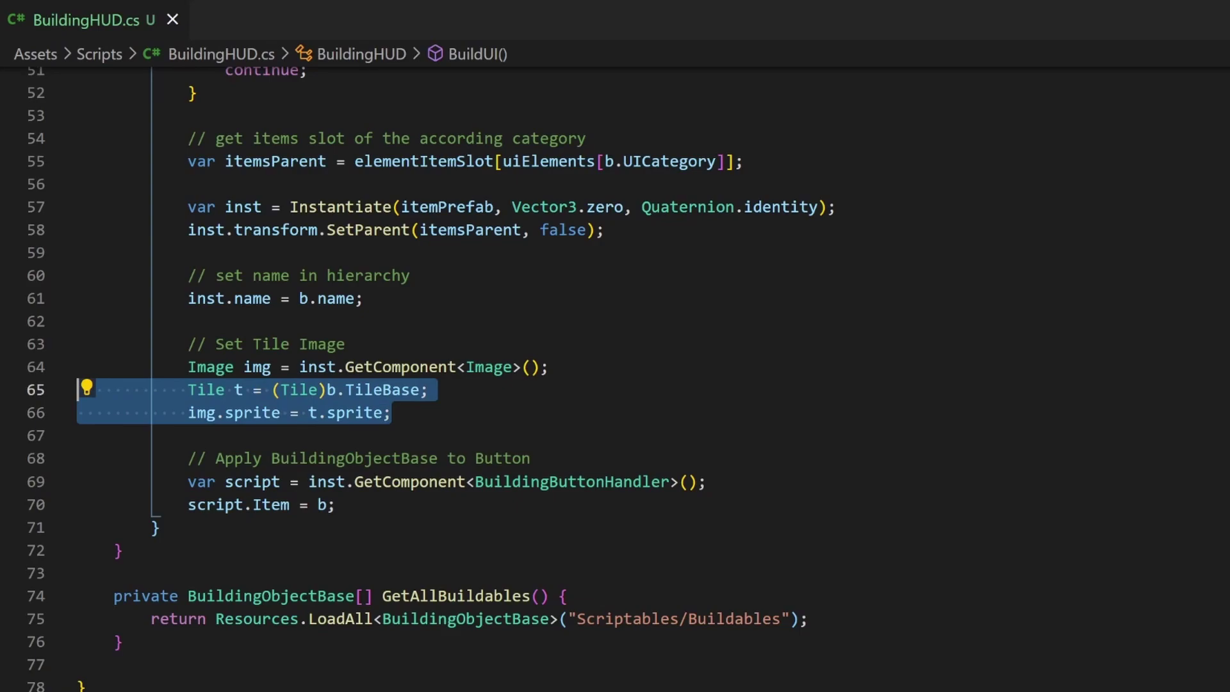
key("ctrl+slash")
- Add Debug.Log(b.TileBase.GetType()) in BuildUI and run the game to see the logged types
left_click(553, 367)
key("Return")
key("Return")
type("Debu")
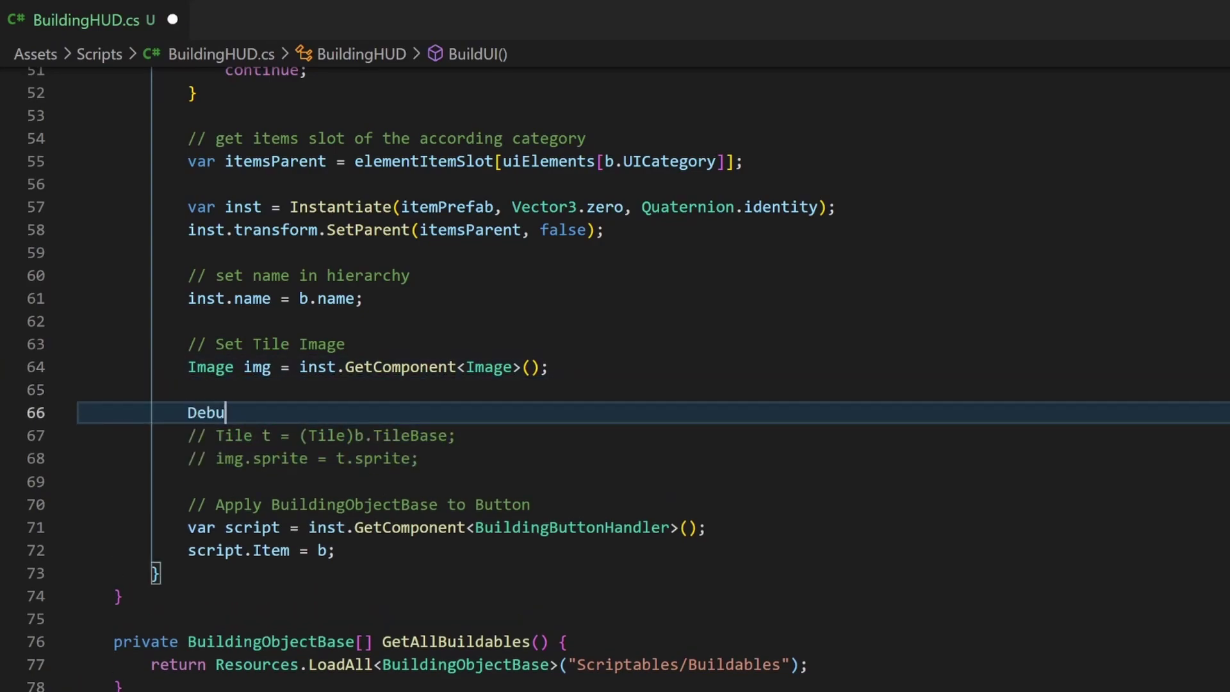
type("g.Log(")
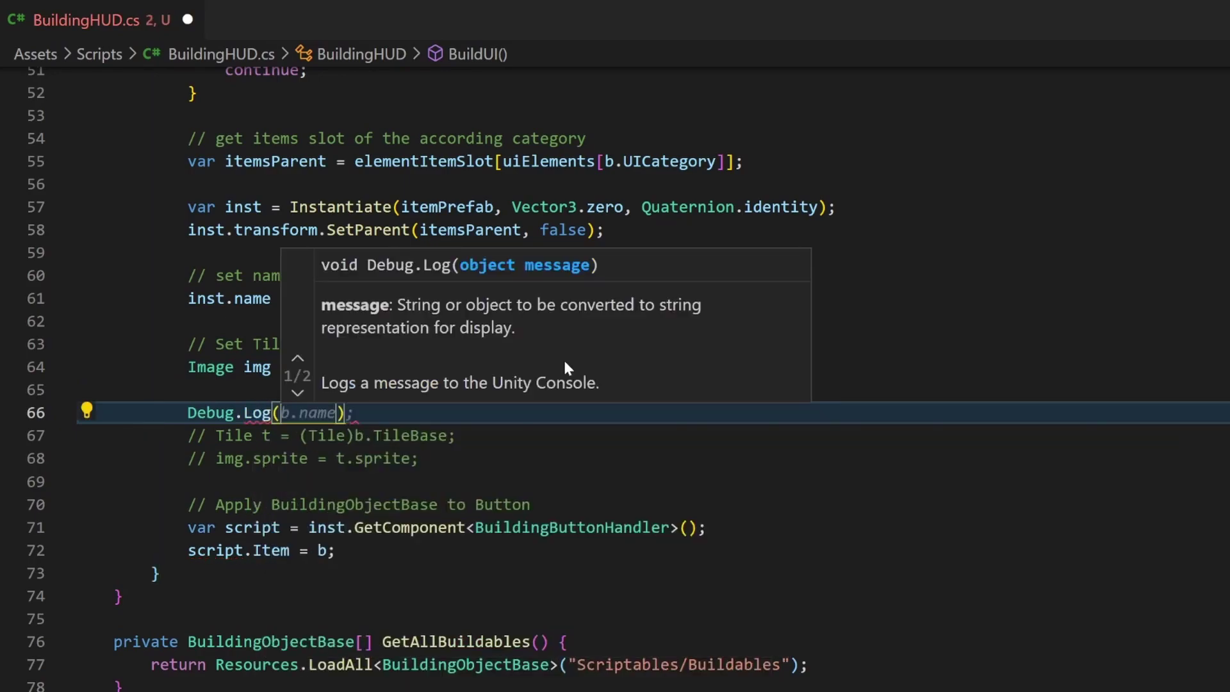
type("b")
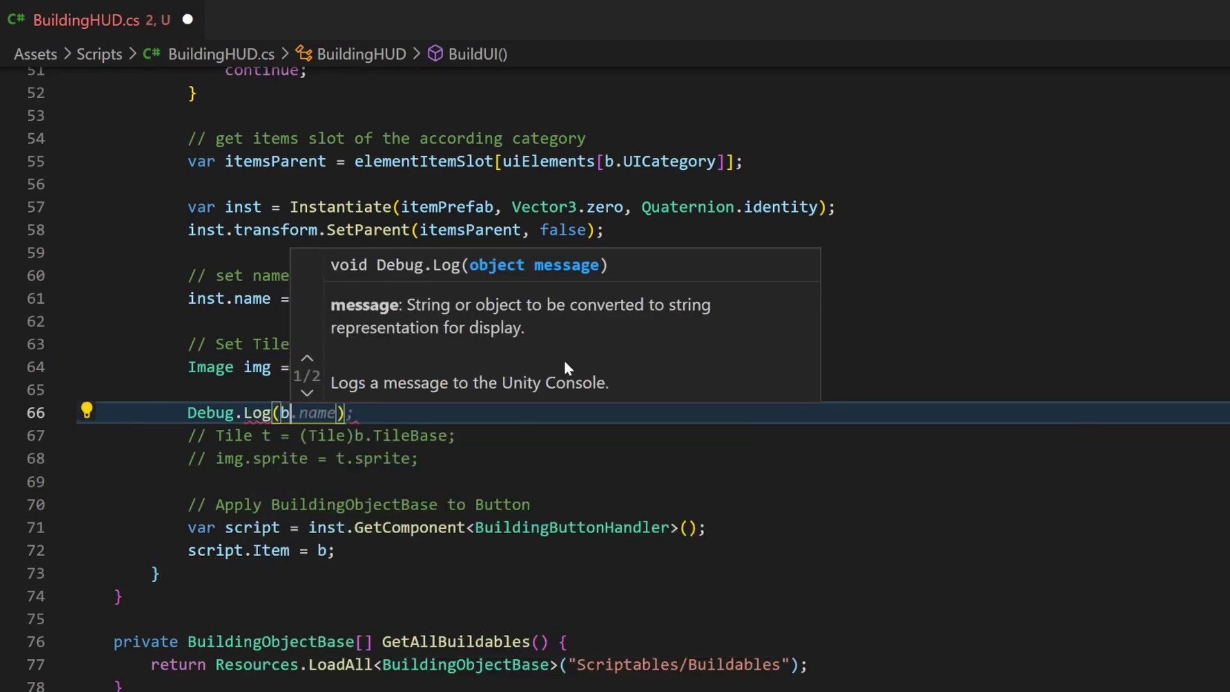
type(".Tile")
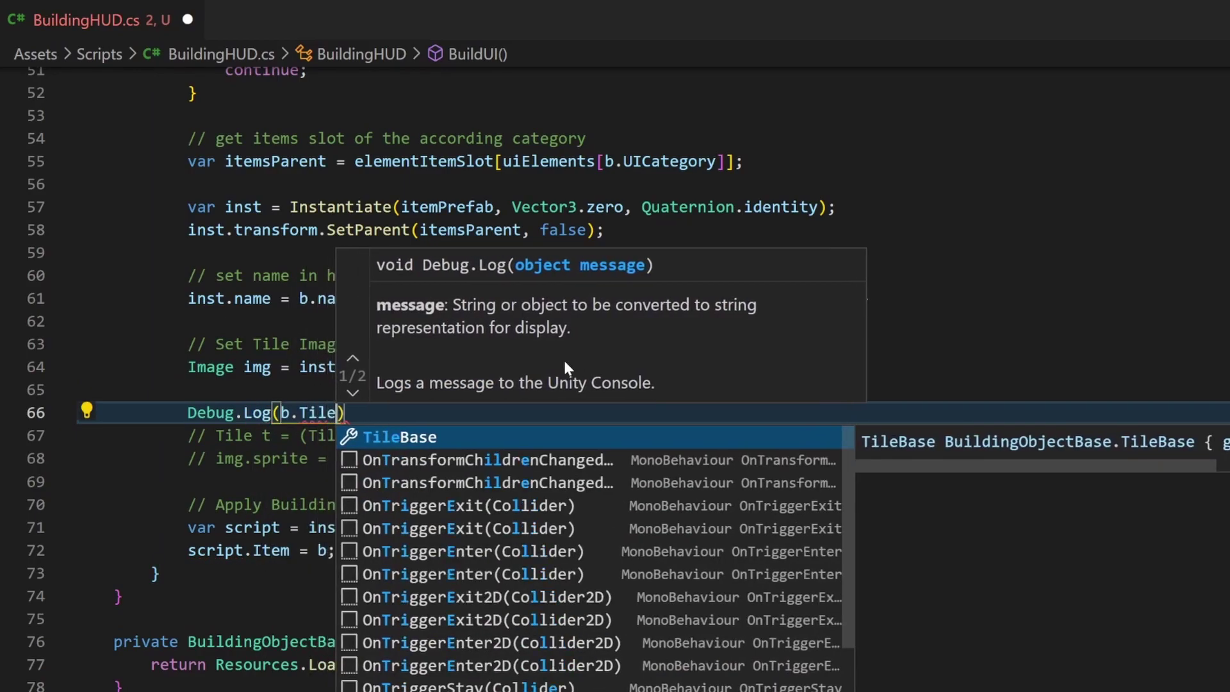
type("Base.GetT")
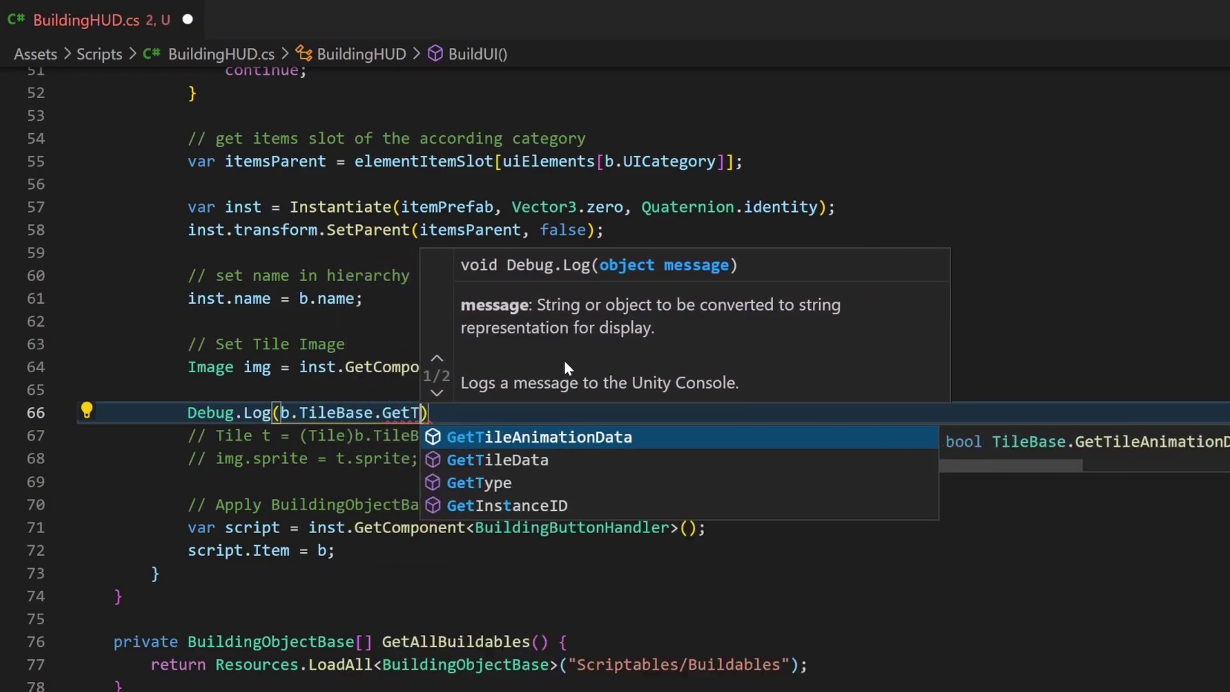
key("BackSpace")
type("Type())")
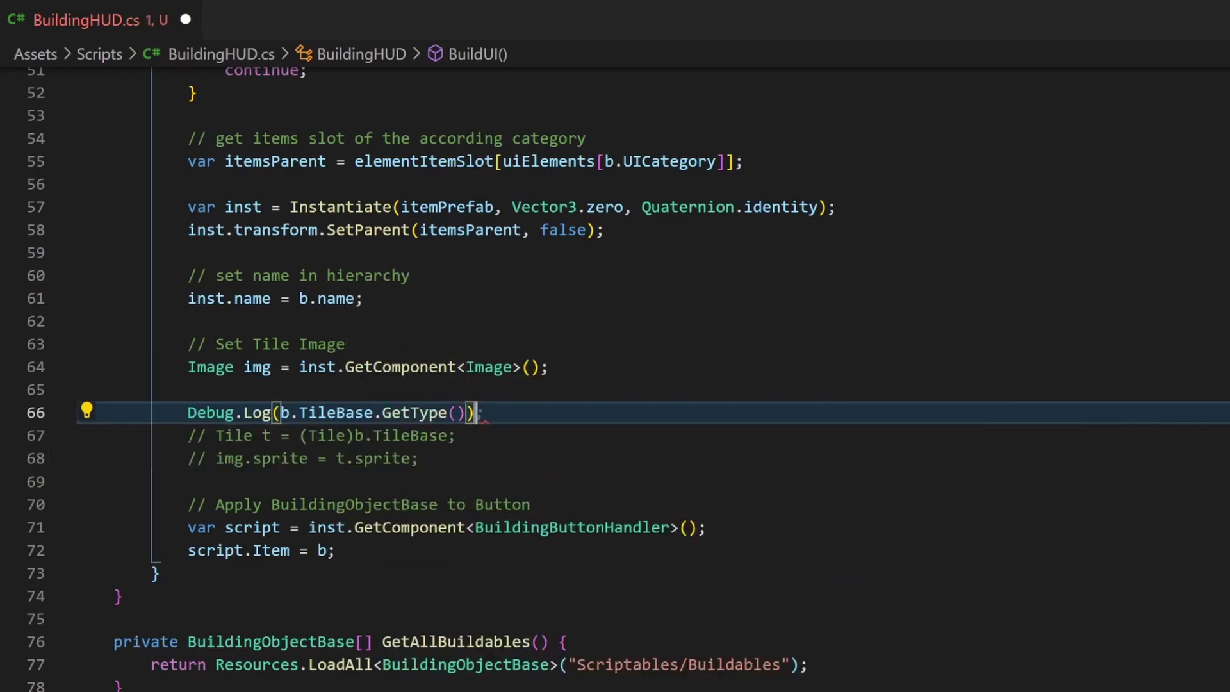
type(";")
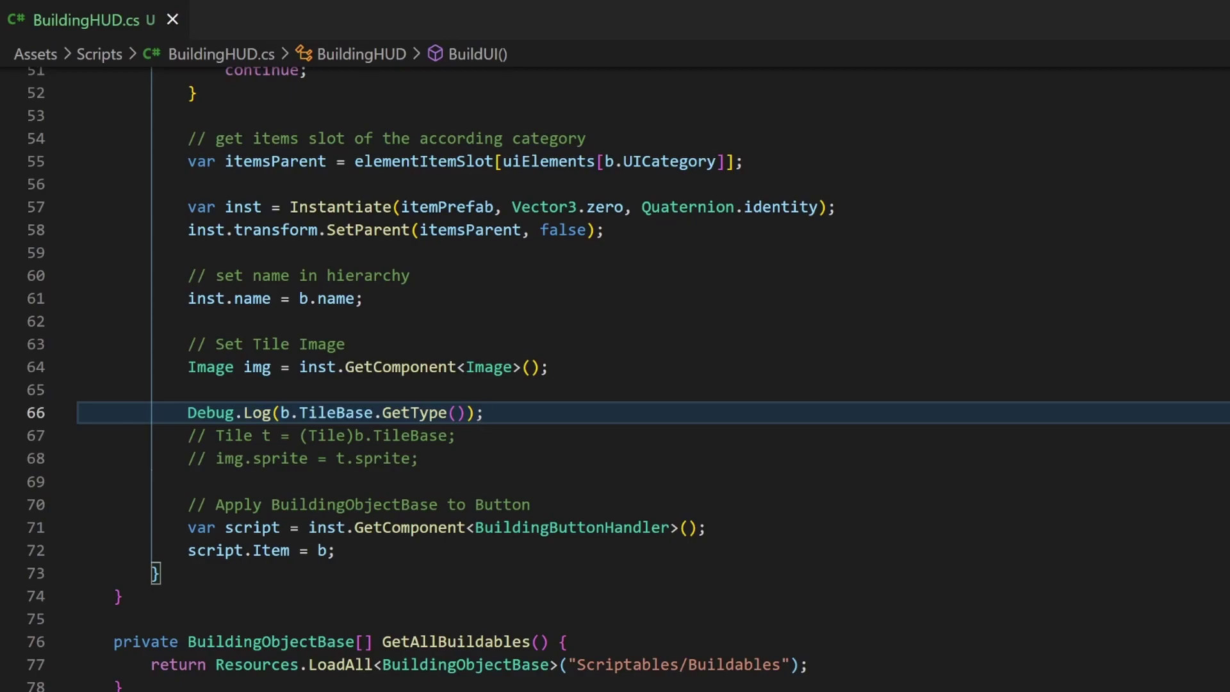
left_click(934, 14)
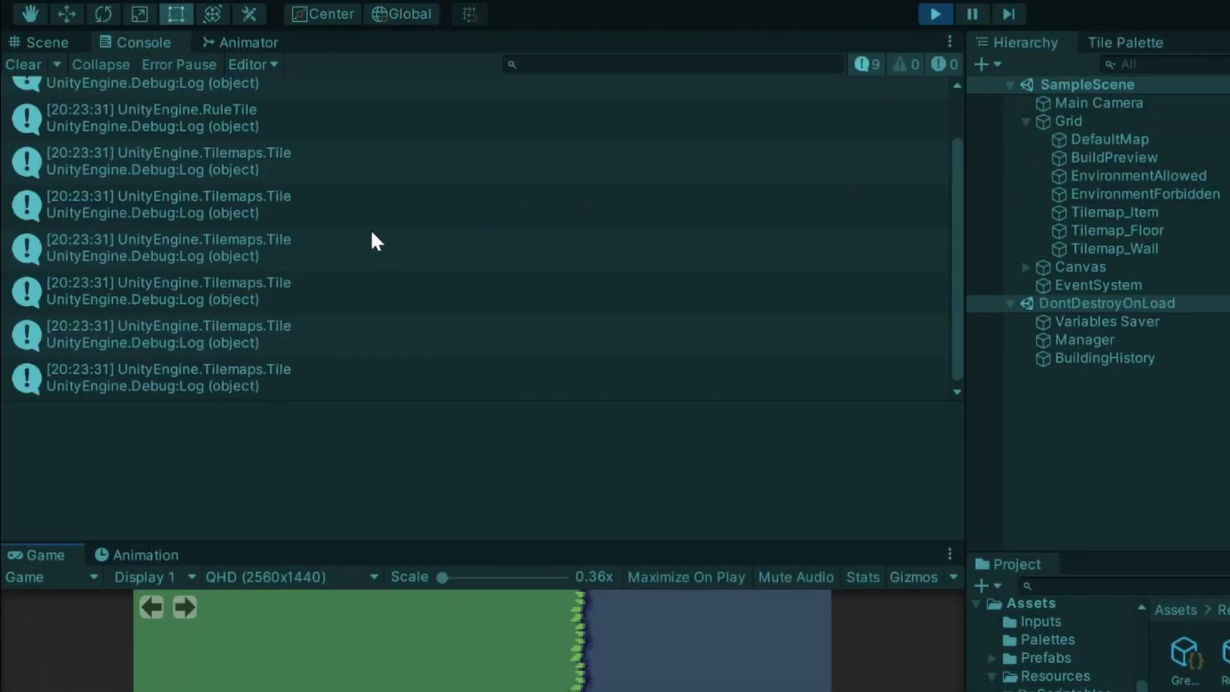
- Inspect the UnityEngine.RuleTile log entry's stack trace at the top of the Console
key("Home")
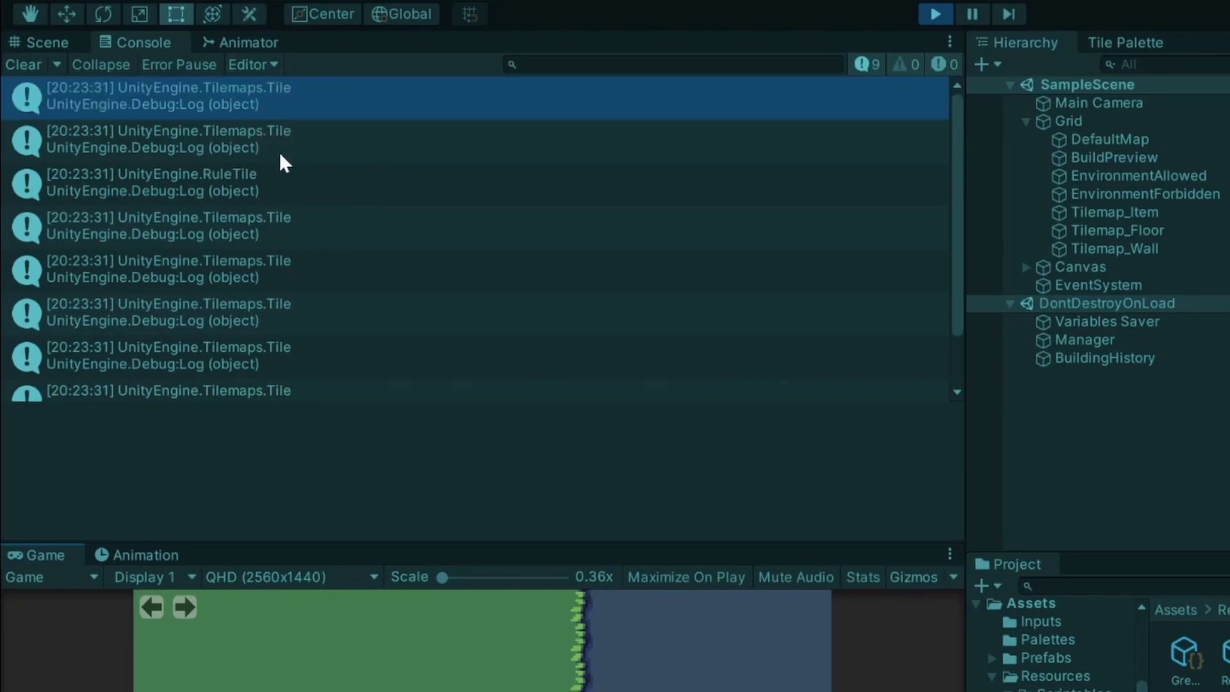
left_click(163, 183)
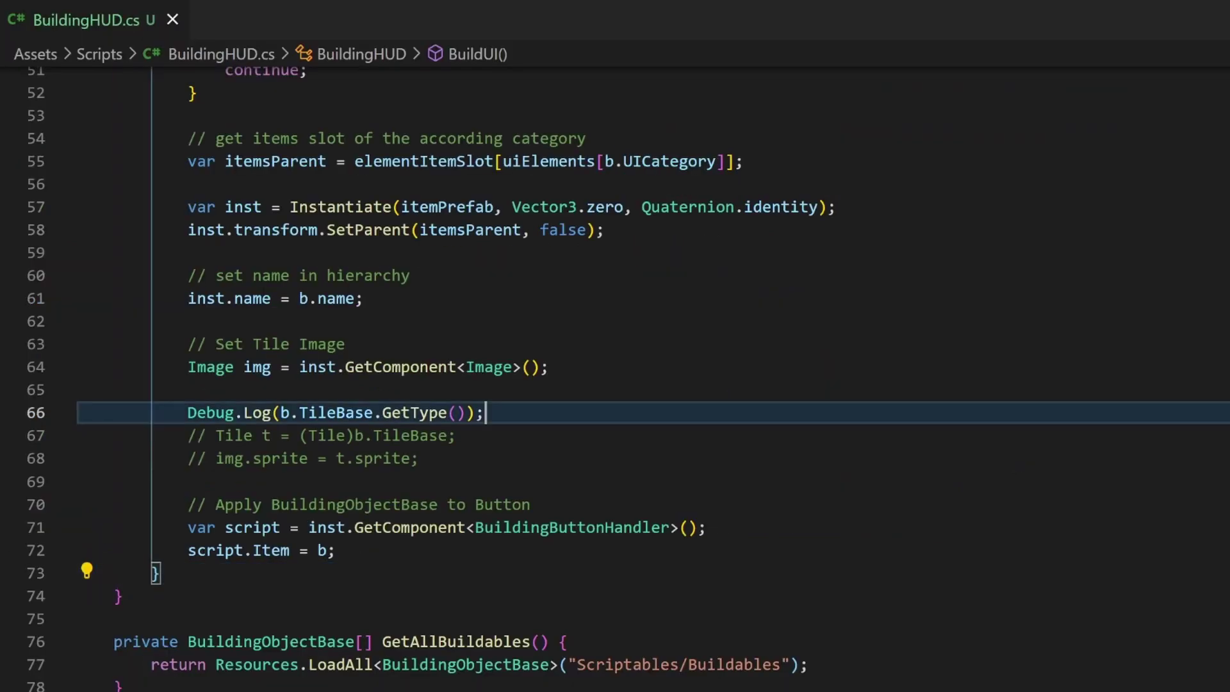
- Wrap the Tile cast and sprite lines in an if (b.TileBase is Tile) block and save
key("Return")
type("if(")
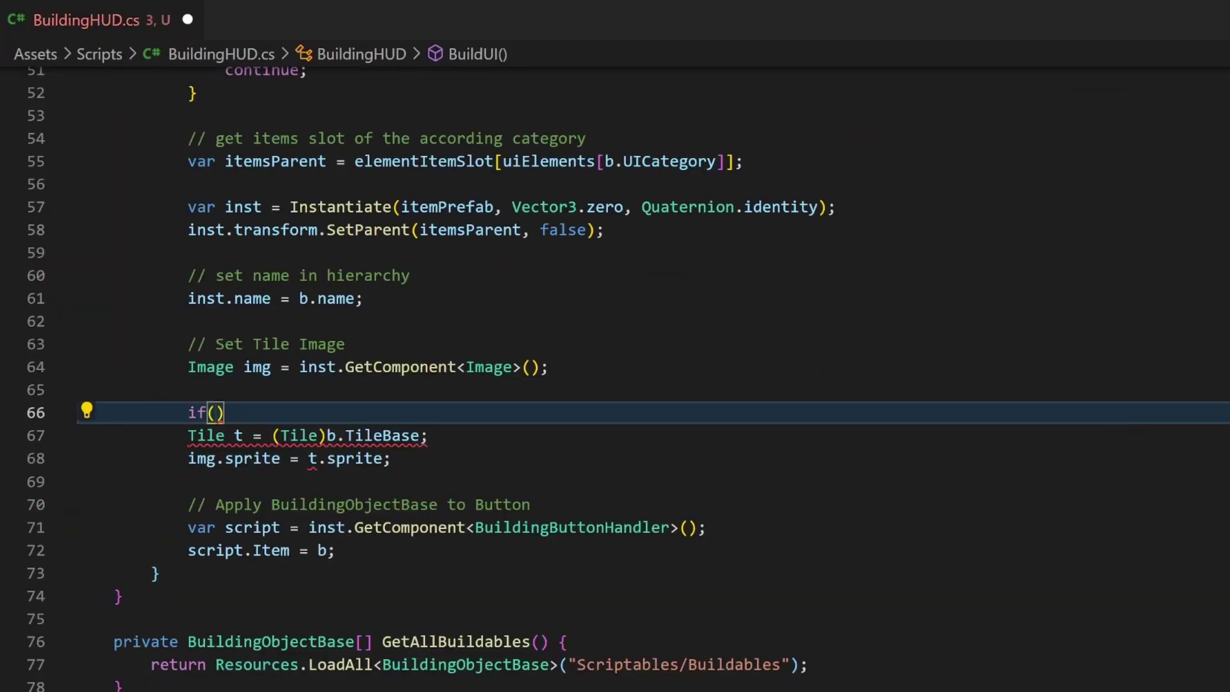
type("t")
key("BackSpace")
type("b.TileB")
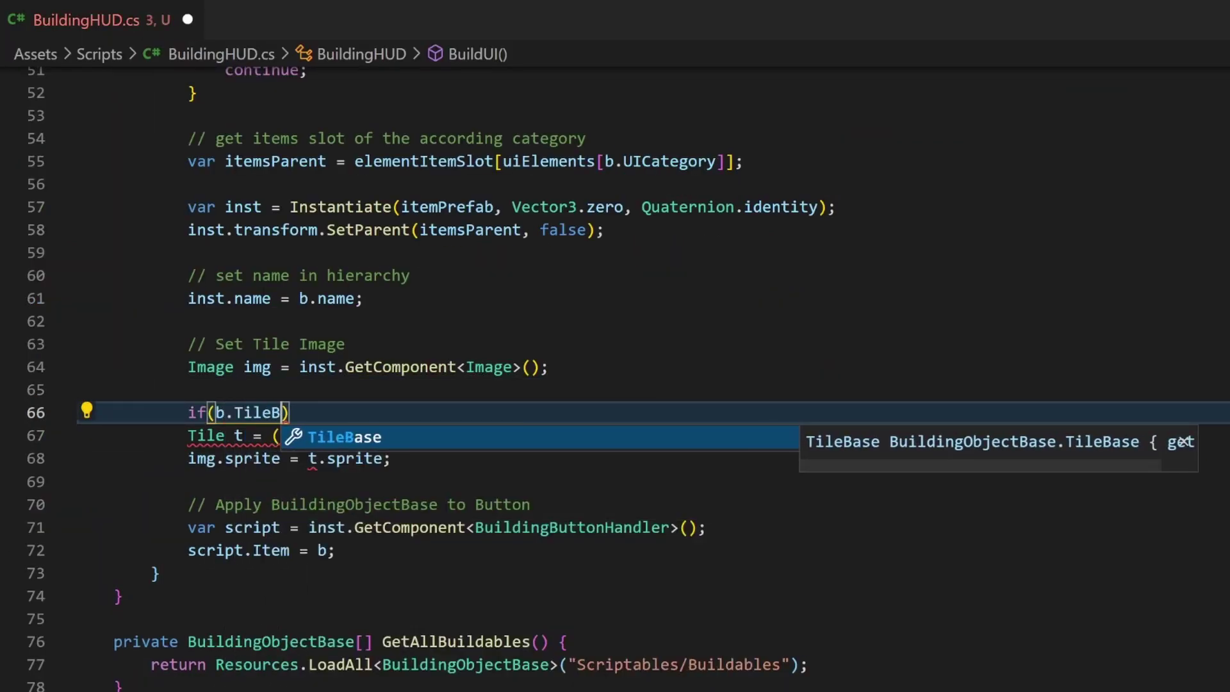
type("ase is ")
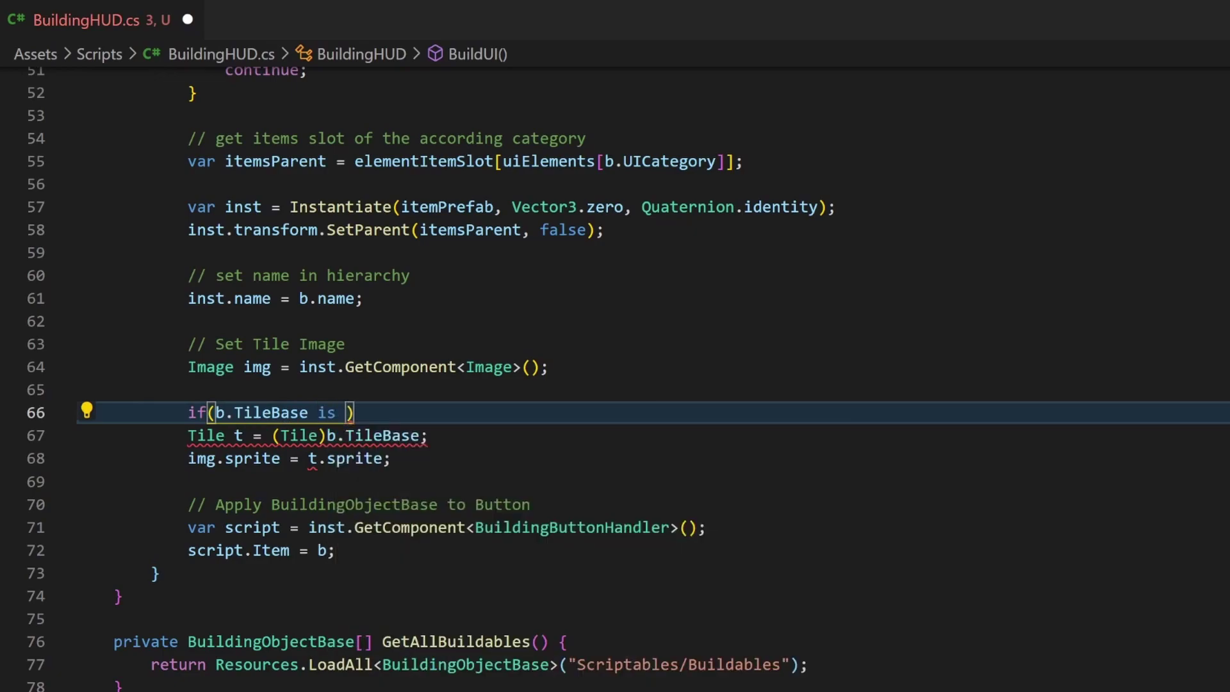
type("Tile")
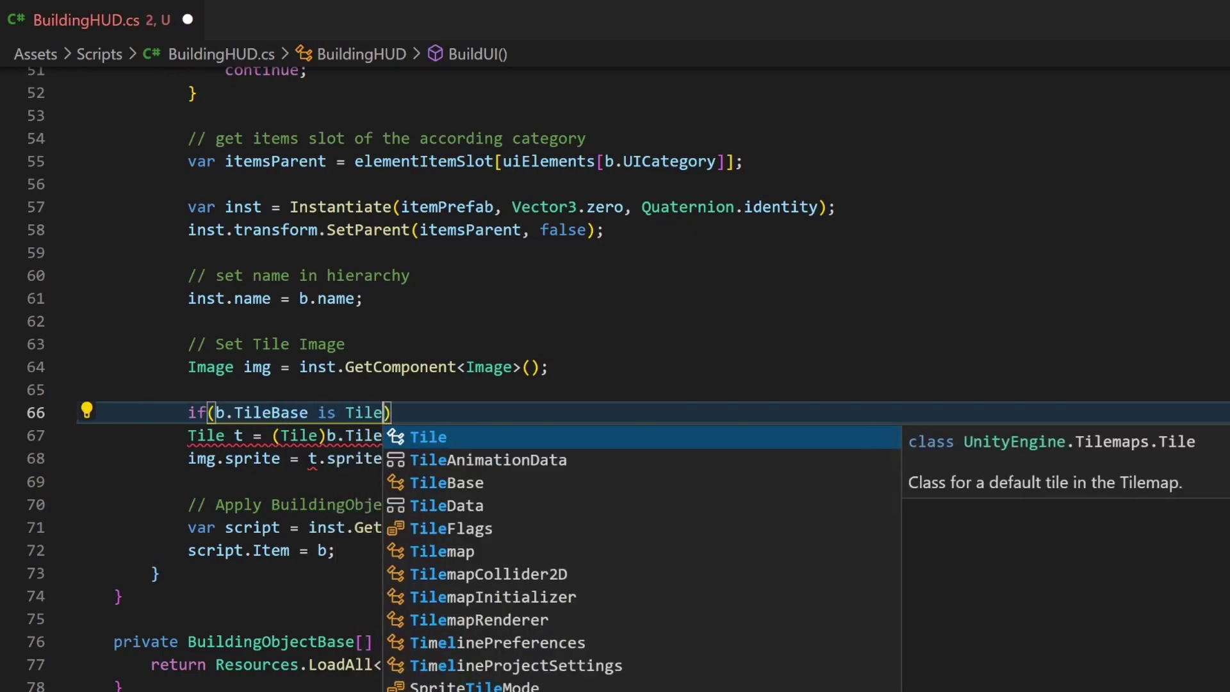
type(") {")
key("Return")
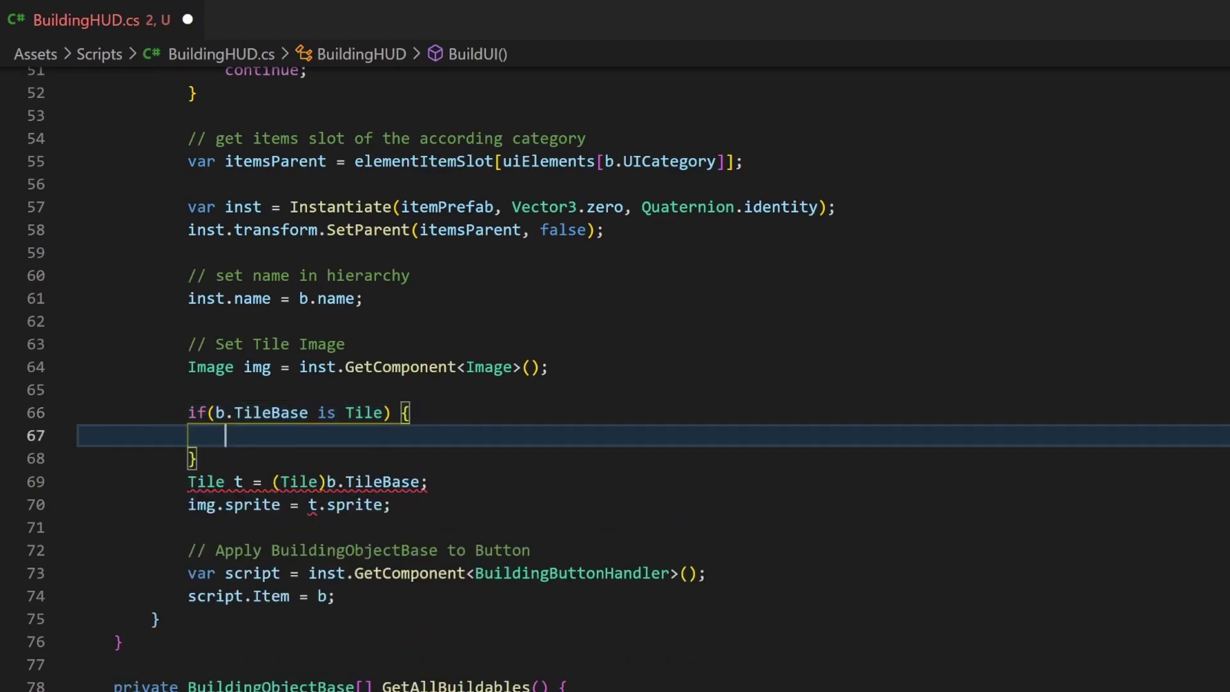
key("Down")
key("alt+Down")
key("alt+Down")
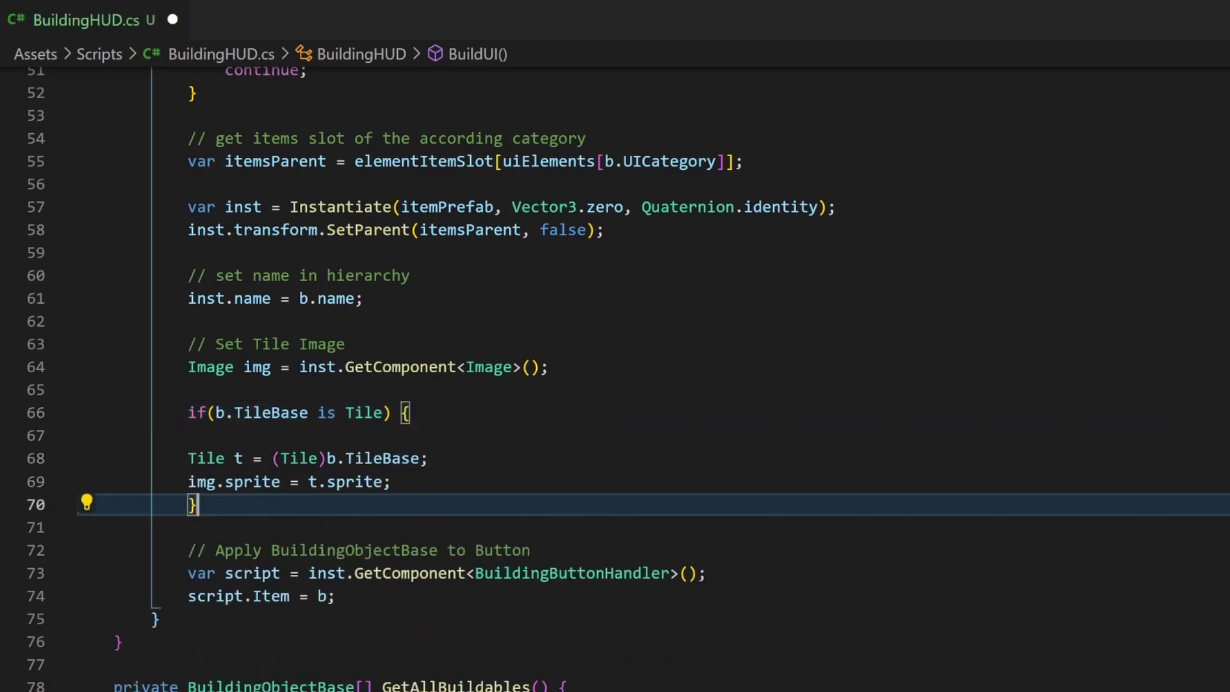
key("ctrl+s")
scroll(615, 384, "down", 2)
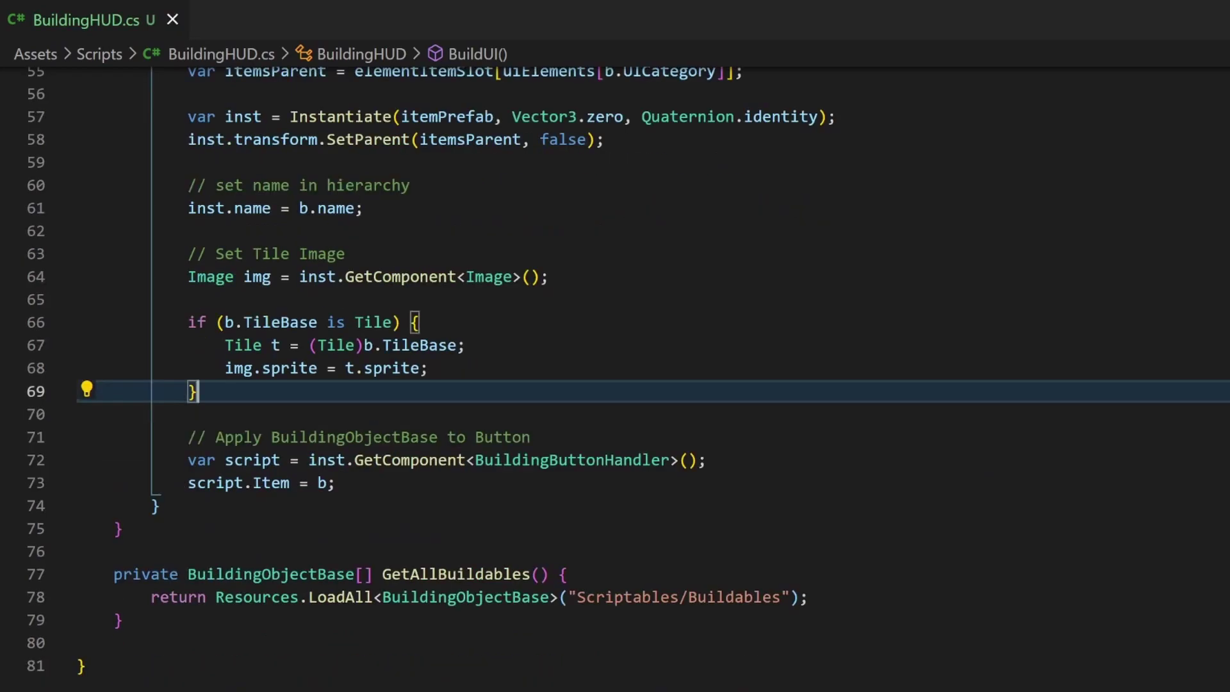
type(" else if (b.")
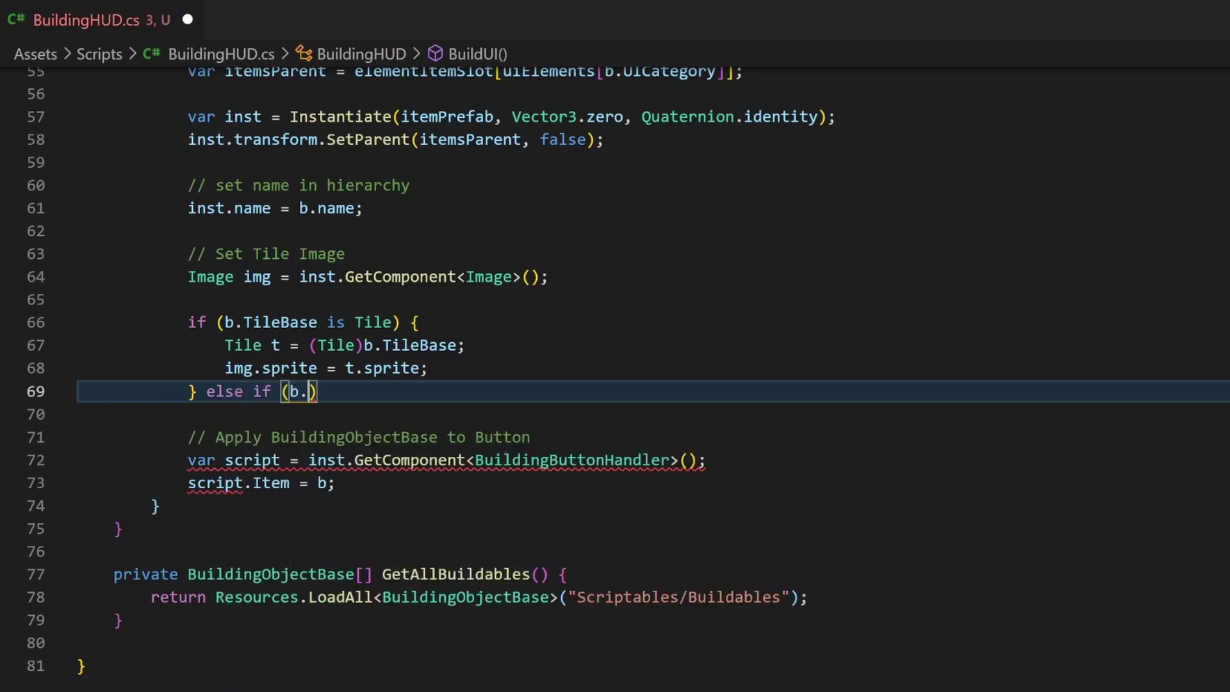
type("TileBase is RuleO")
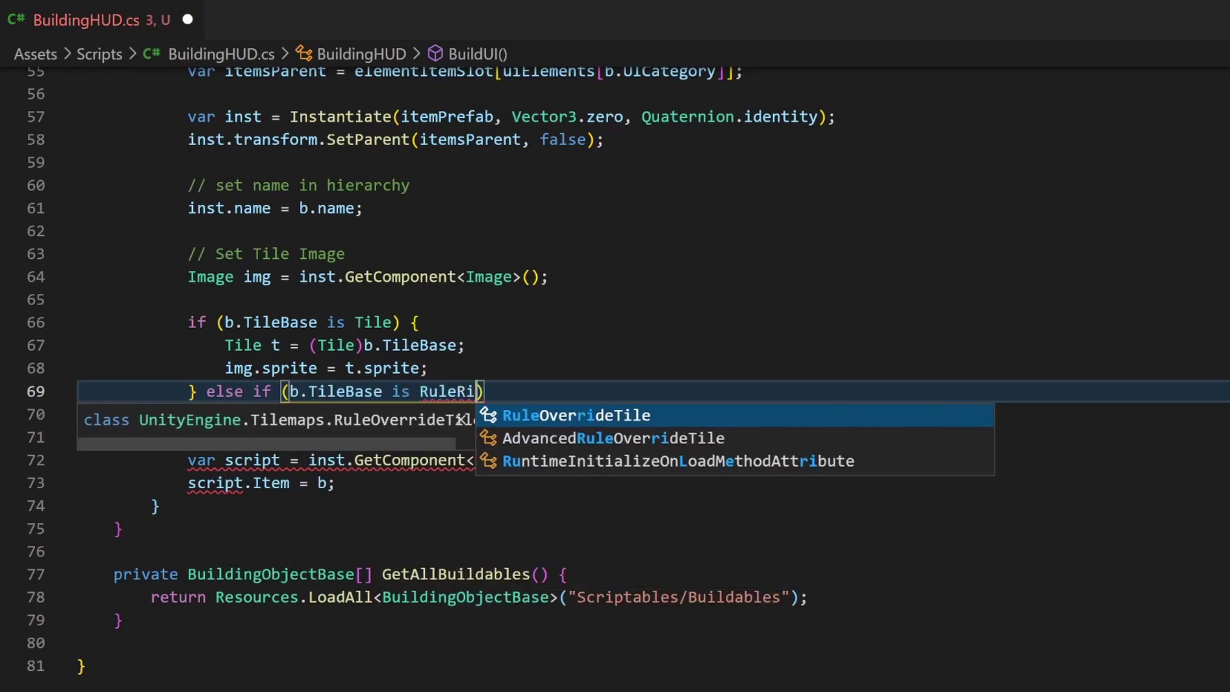
- Add an else if RuleTile branch setting the image from rt.m_DefaultSprite
key("BackSpace")
type("Tile) {")
key("Return")
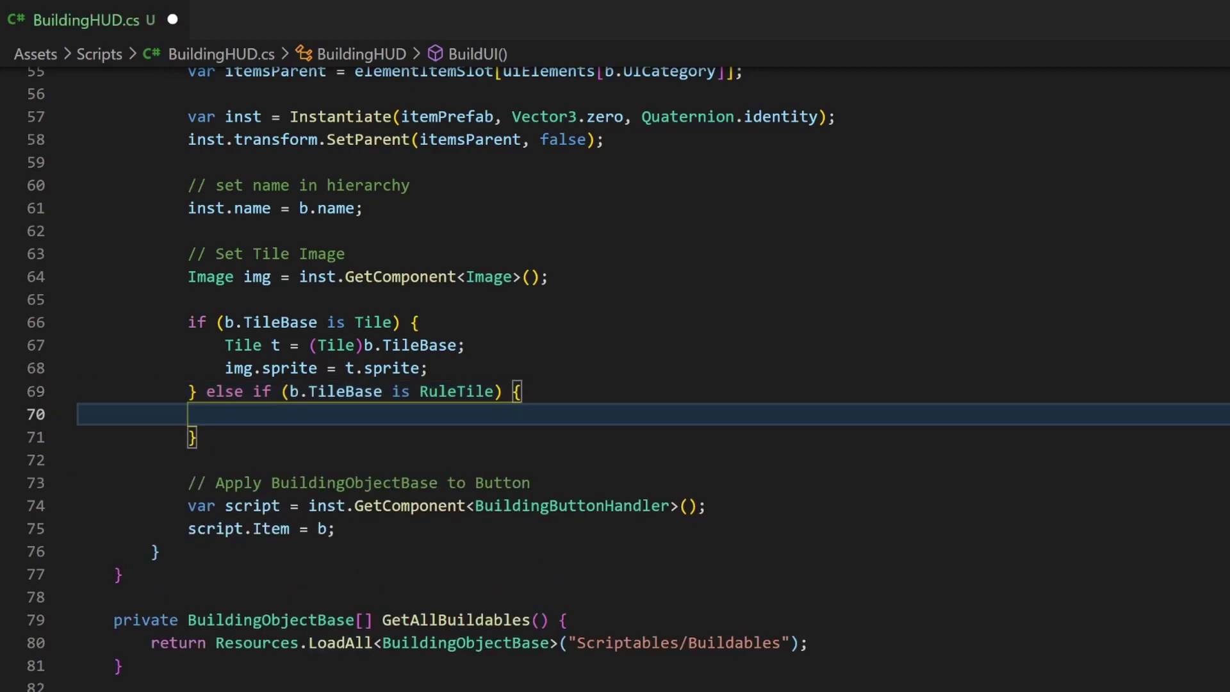
type("RuleTile rt = (RuleTile")
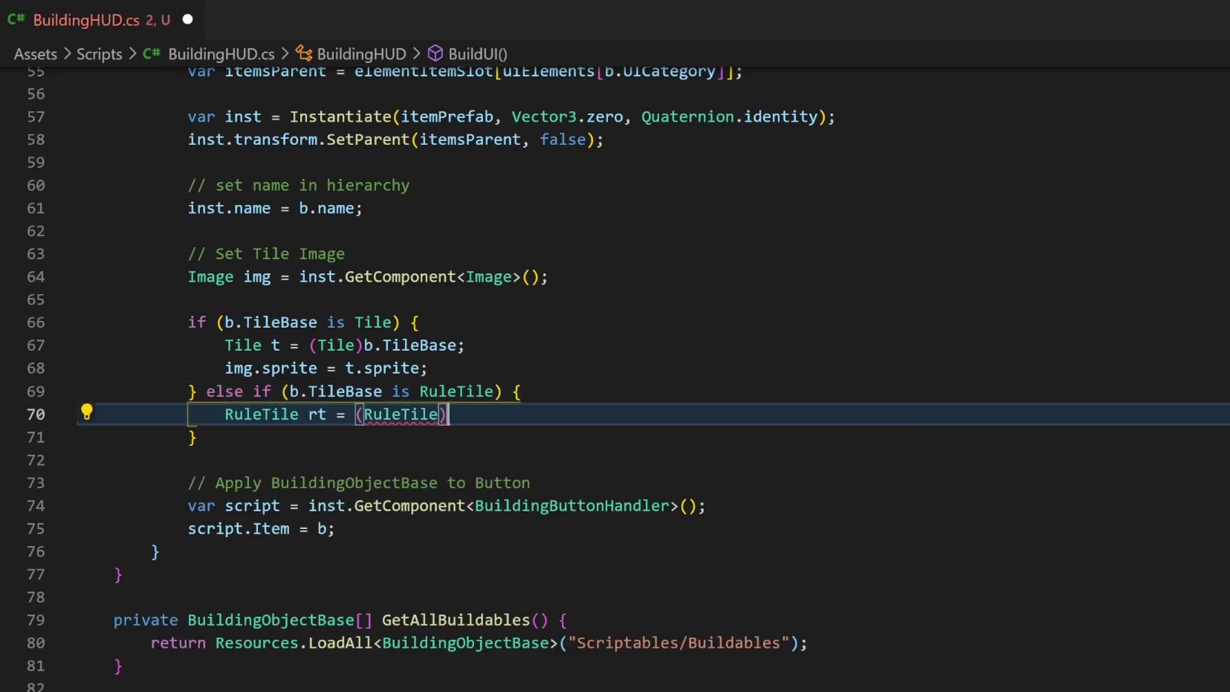
type(")b.TileBase;")
key("Return")
type("img.sprite = rt.")
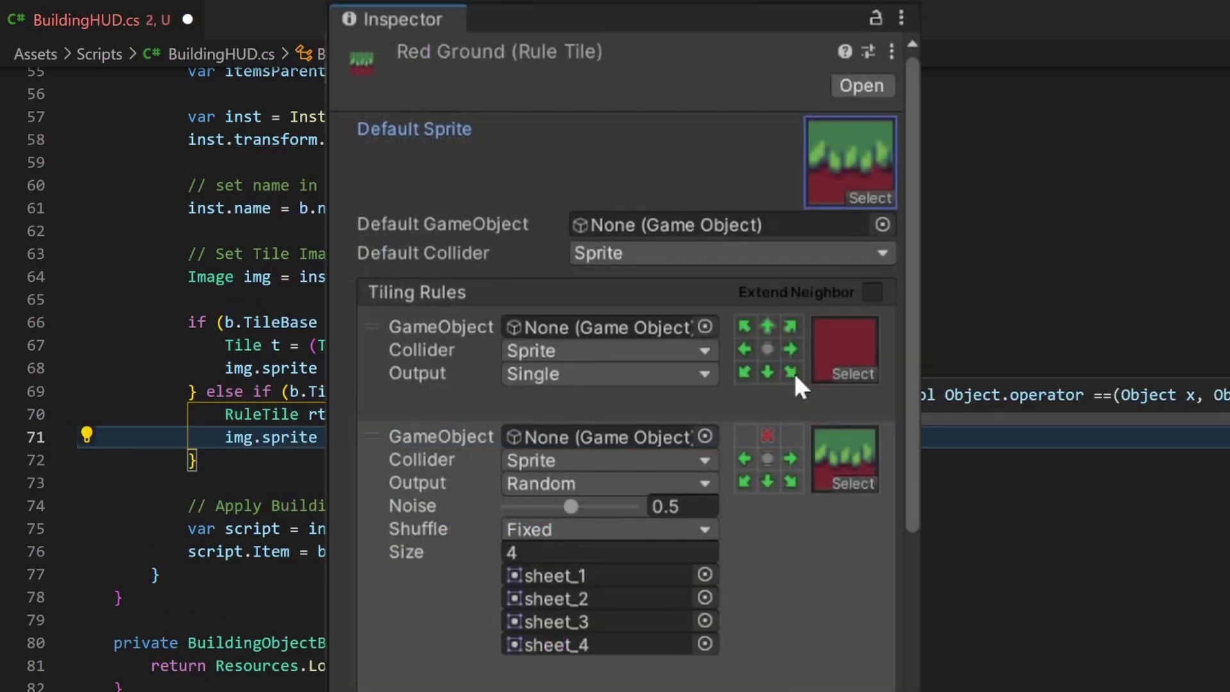
key("Return")
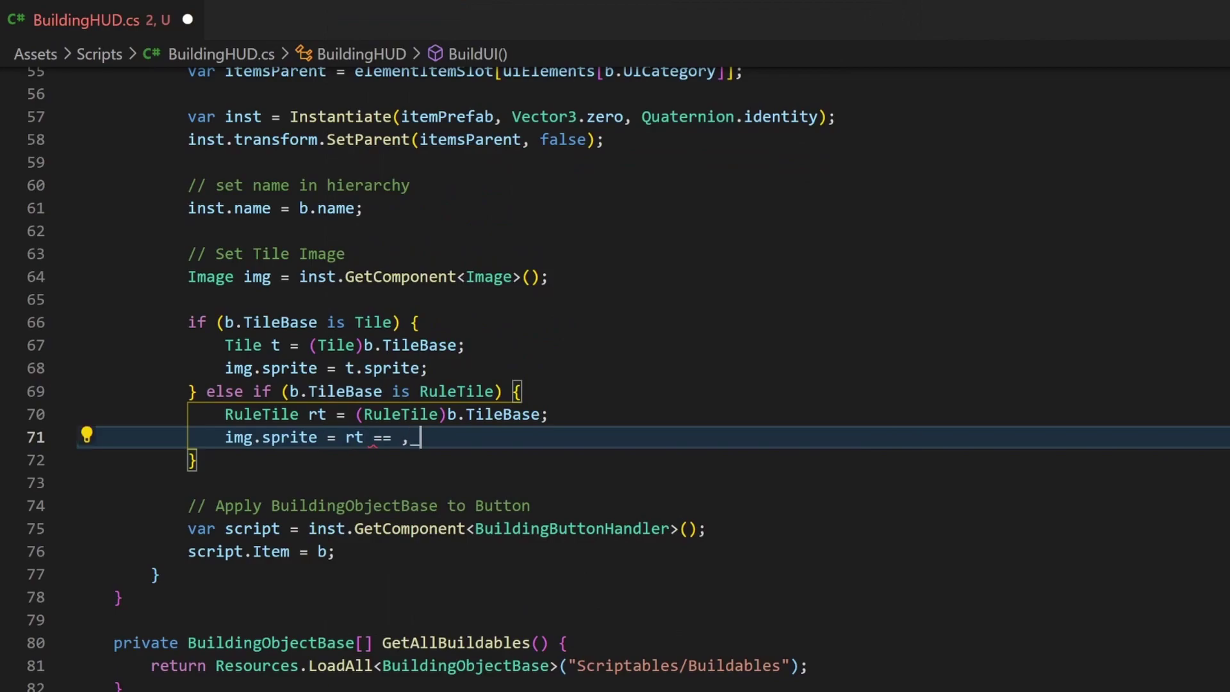
key("BackSpace")
key("BackSpace")
key("BackSpace")
type(".m_")
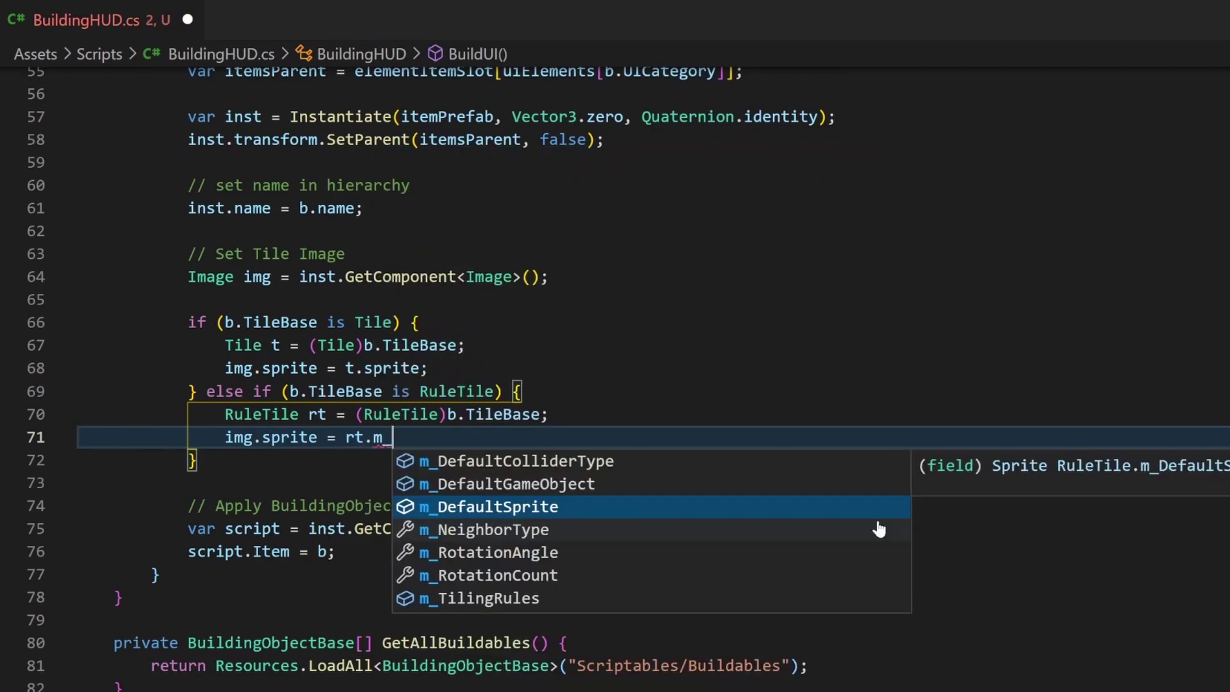
type("Def")
key("Return")
type(";")
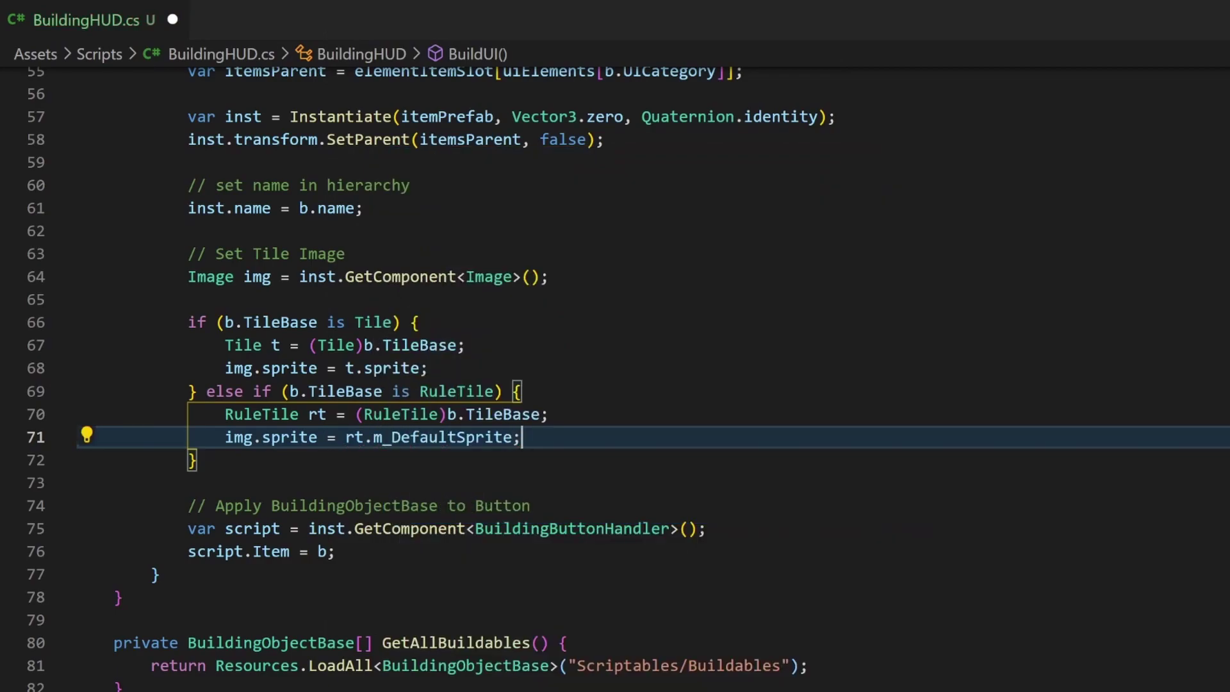
- Add an else branch logging an error with b.TileBase.GetType() for unknown tile types
key("Down")
type("else {")
key("Return")
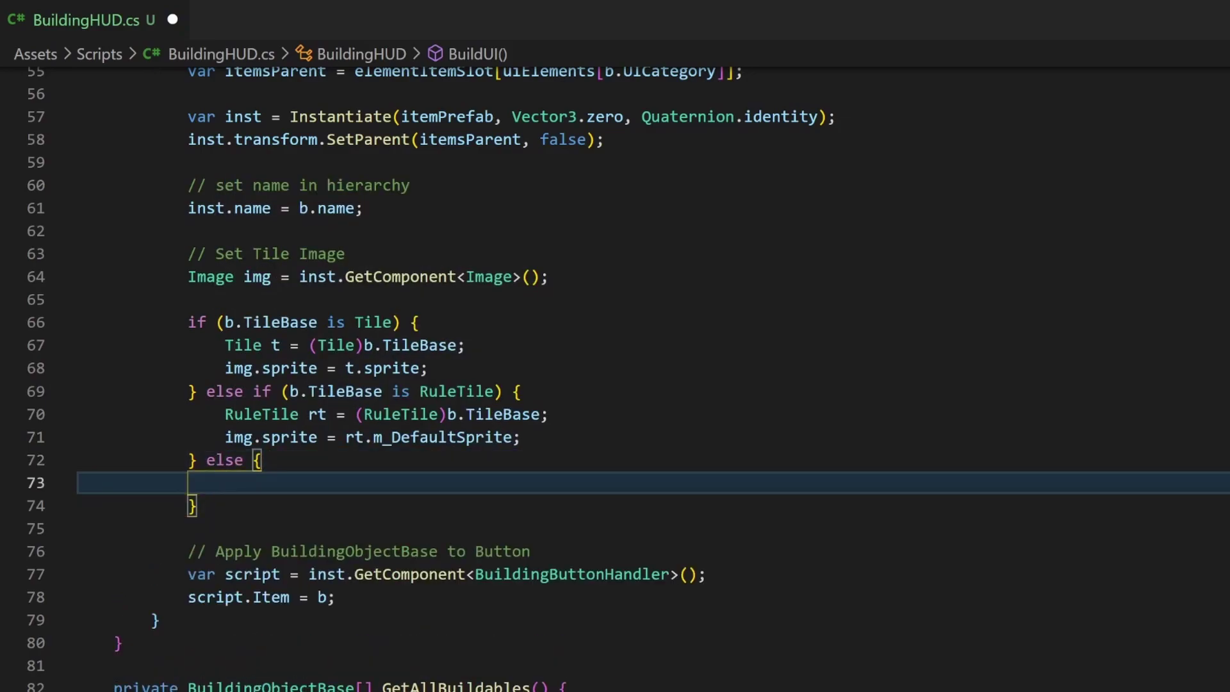
type("Debug.LogError")
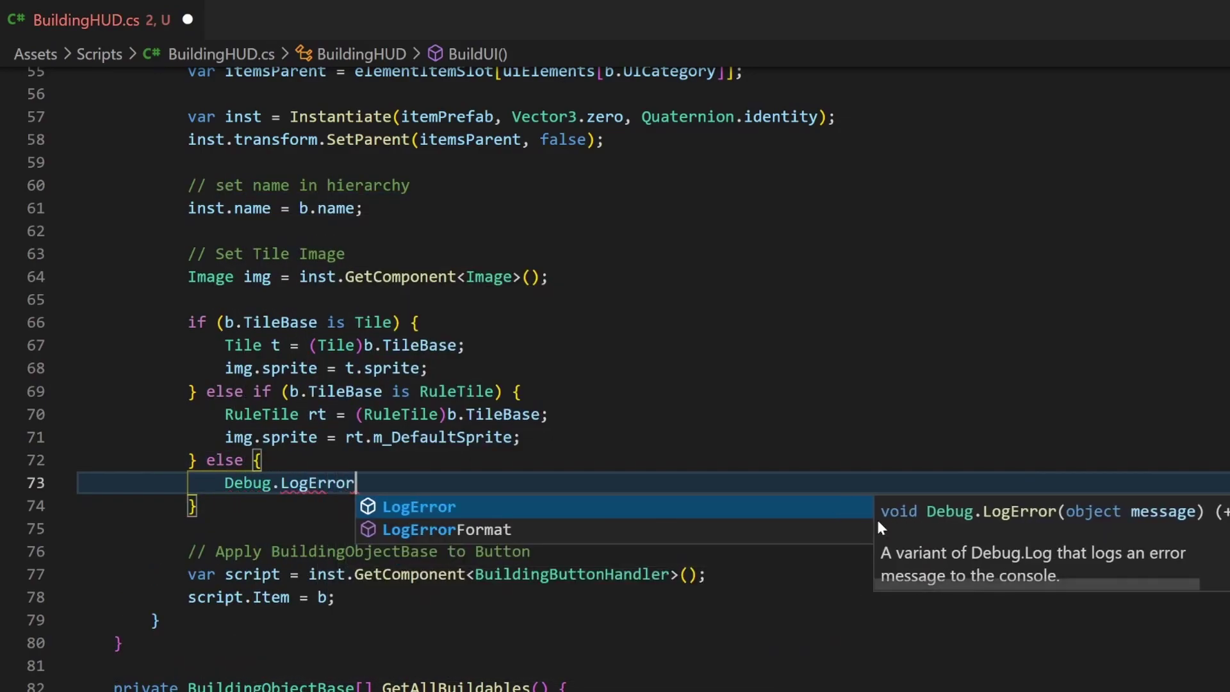
type("(\"Unknown typ")
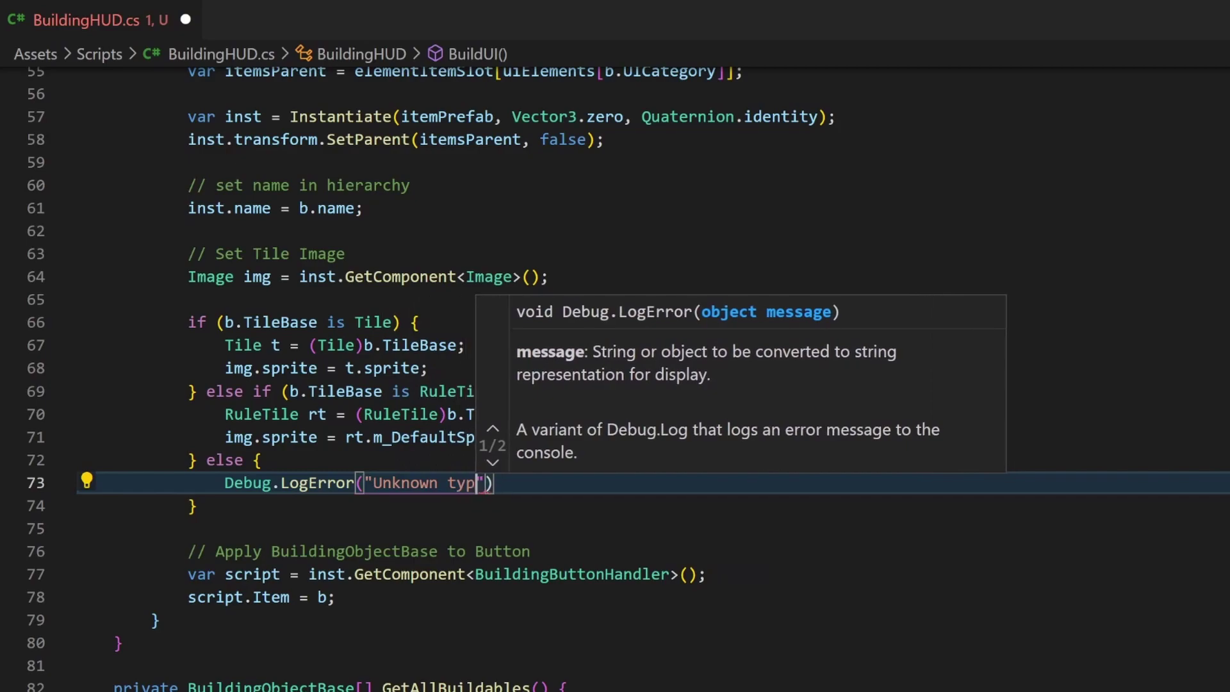
type("e of tilebase: \"")
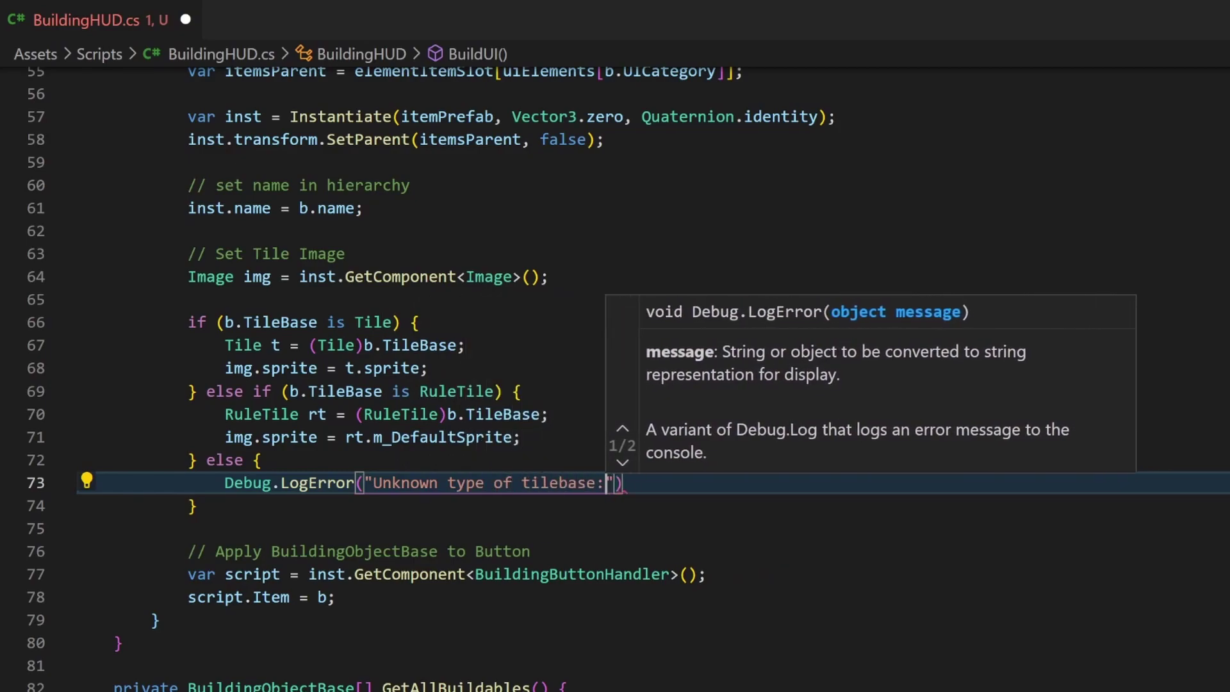
type(" + b.")
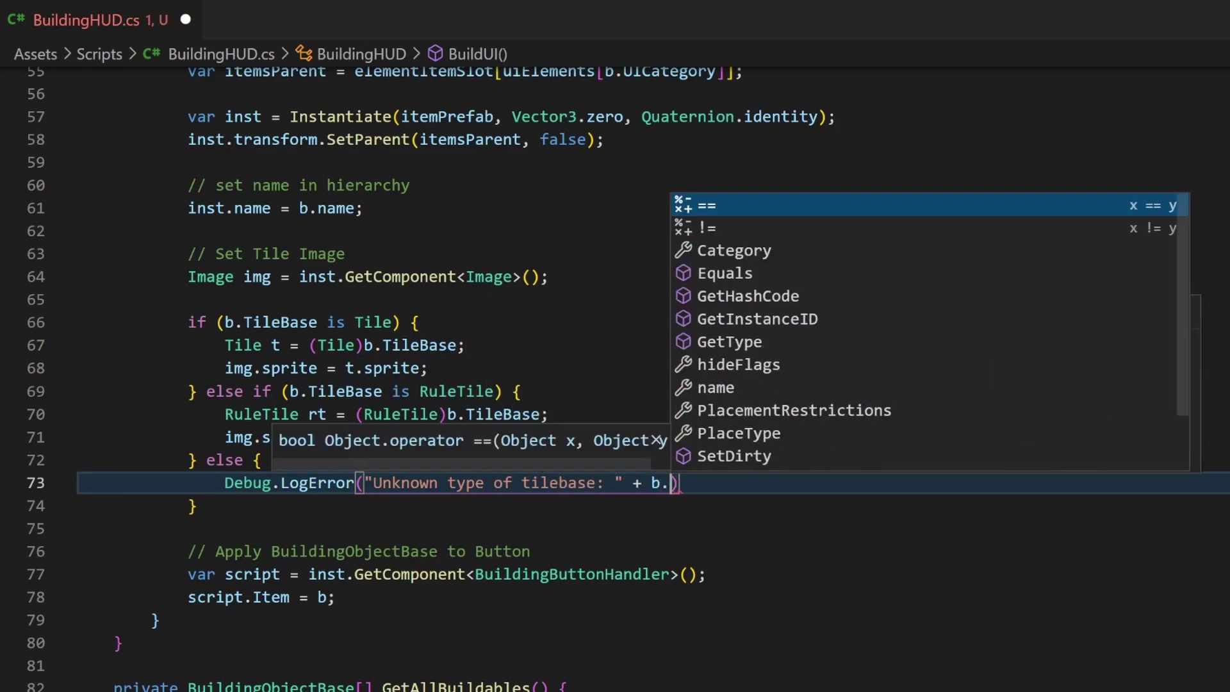
type("Ti")
key("Tab")
type(".Ge")
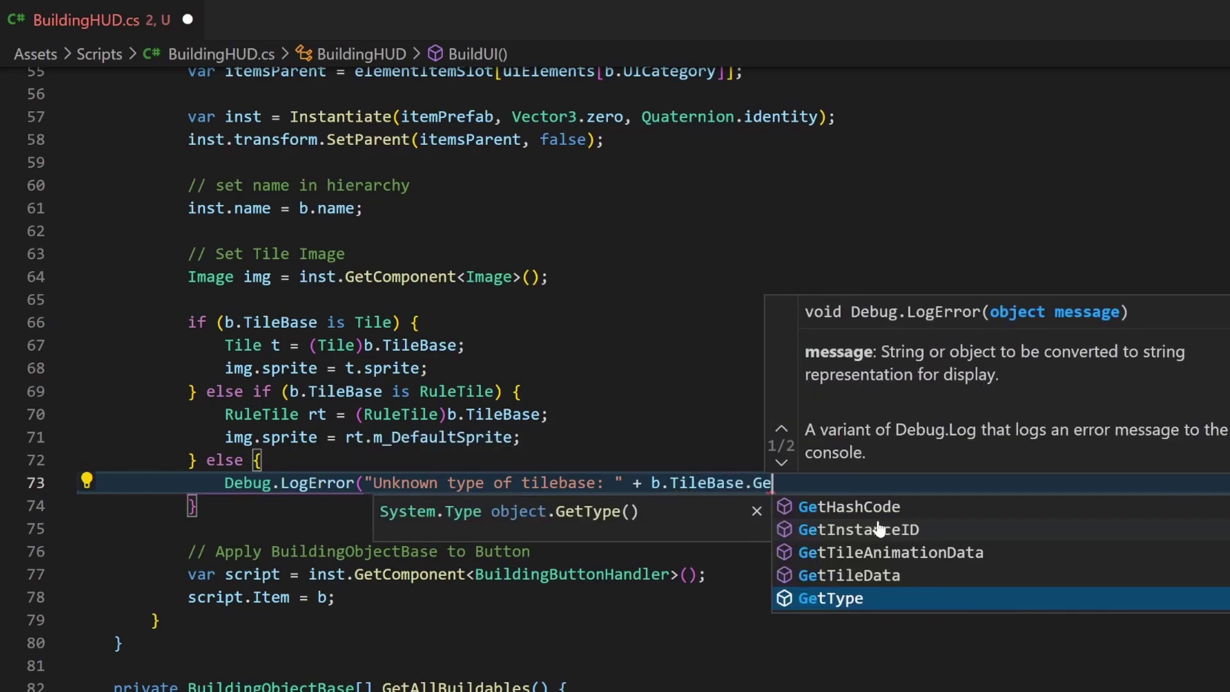
type("tTyp")
key("Tab")
type("());")
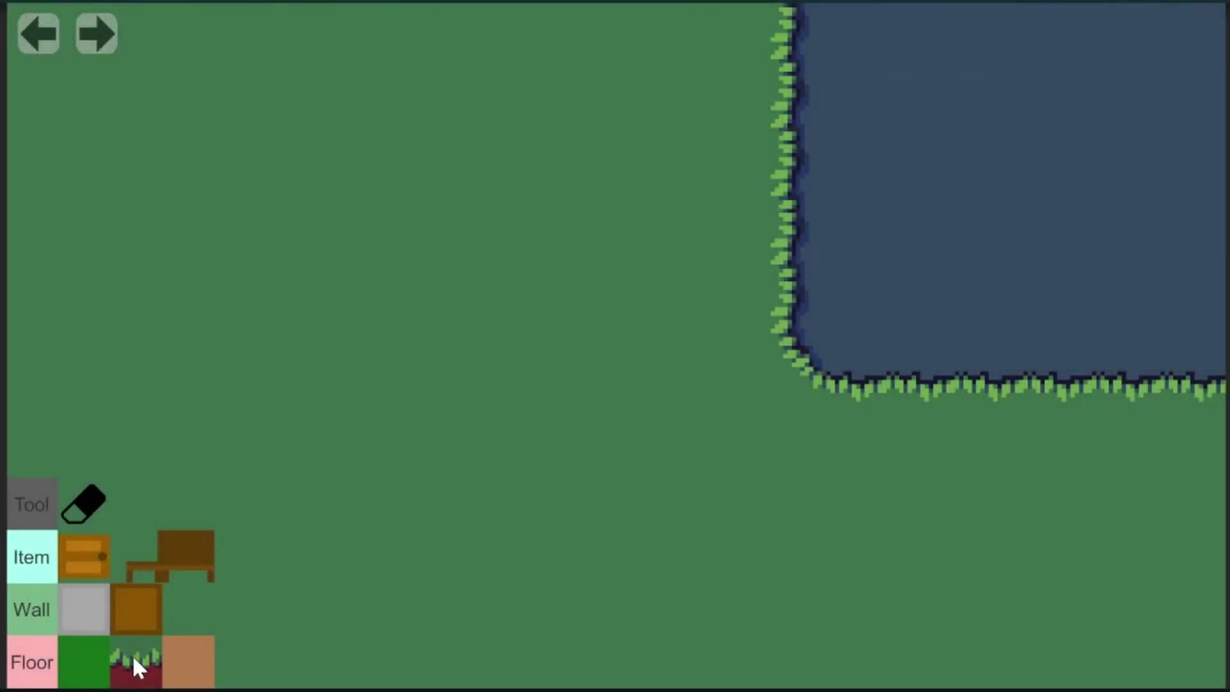
- Paint several overlapping red ground rectangles and strips merging into one connected area with grass edges
left_click(132, 664)
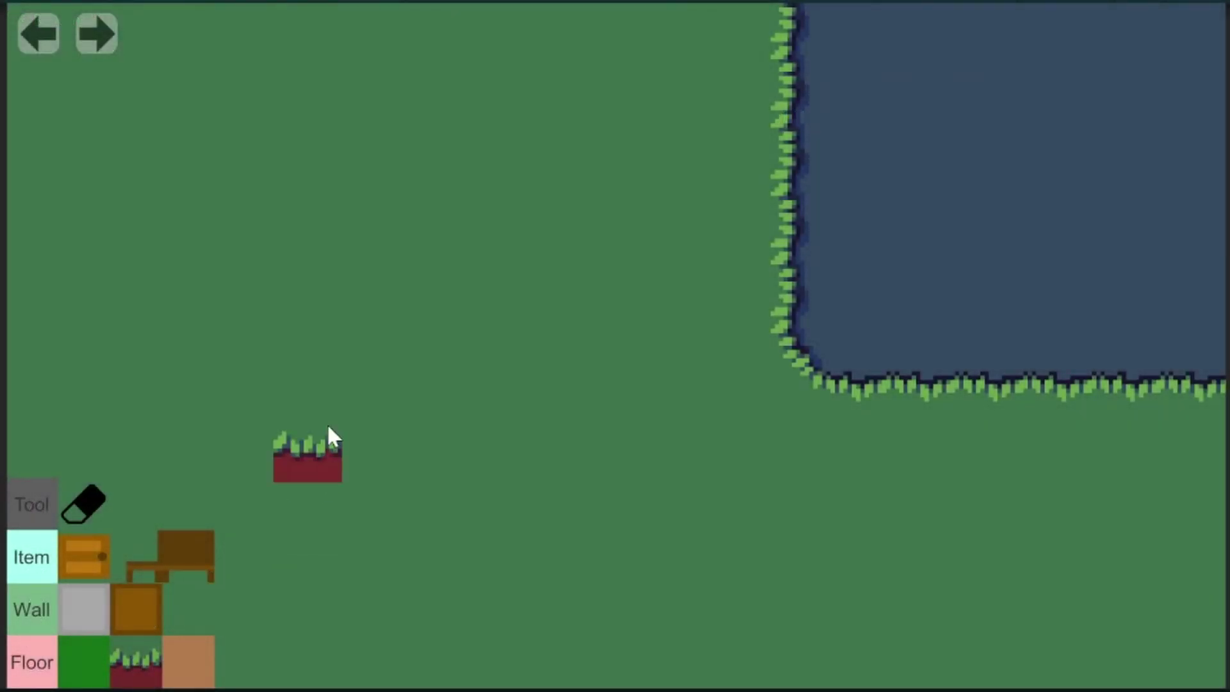
left_click_drag(262, 173, 617, 592)
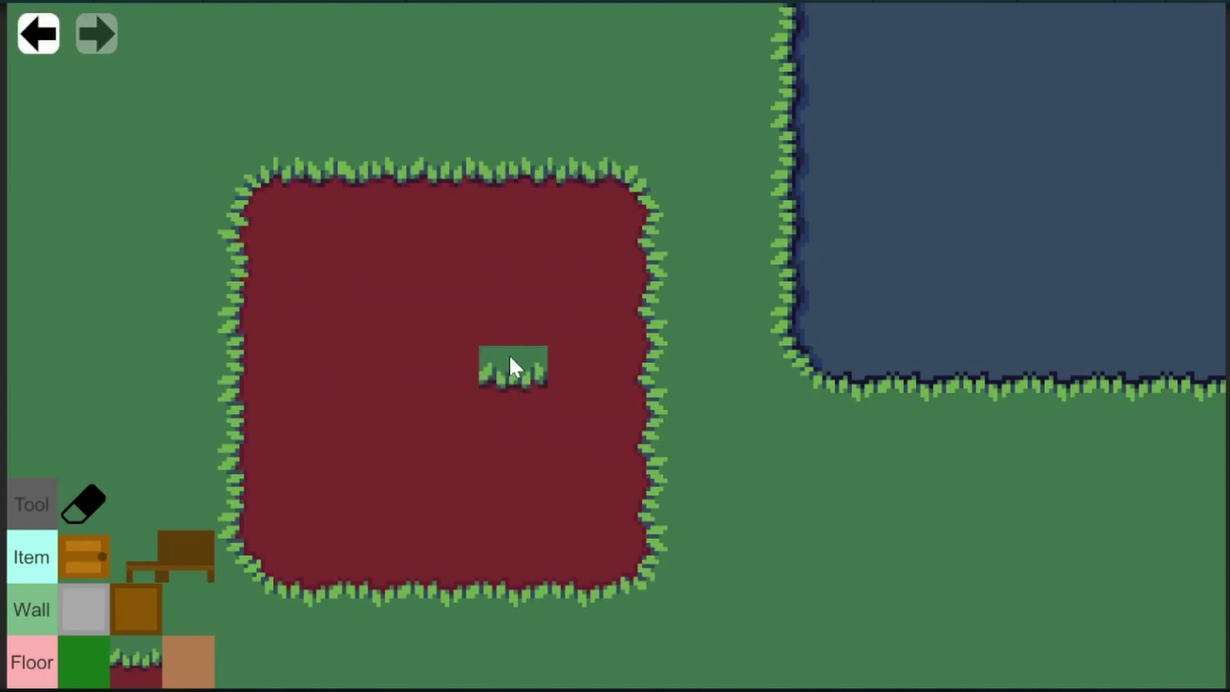
mouse_move(920, 654)
left_mouse_down()
mouse_move(726, 570)
mouse_move(434, 494)
left_mouse_up()
left_click_drag(94, 147, 508, 505)
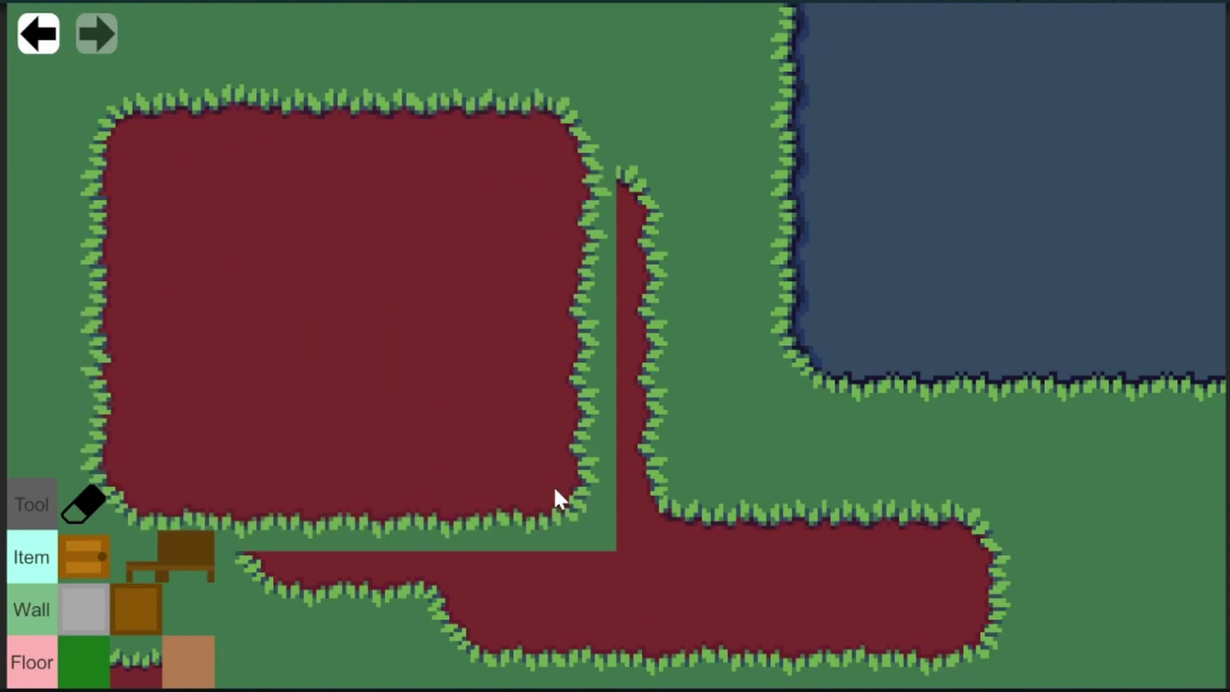
mouse_move(508, 502)
left_mouse_down()
mouse_move(416, 331)
mouse_move(433, 418)
left_mouse_up()
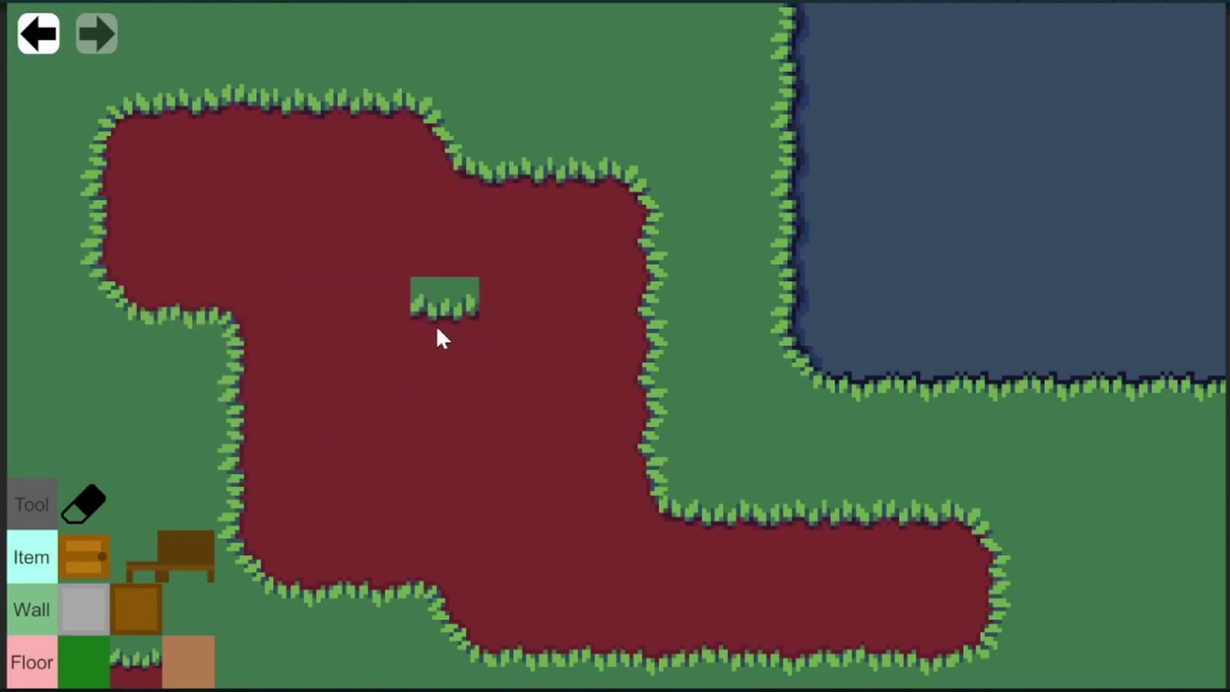
mouse_move(404, 431)
left_mouse_down()
mouse_move(802, 456)
mouse_move(813, 506)
left_mouse_up()
left_click_drag(1153, 533, 410, 523)
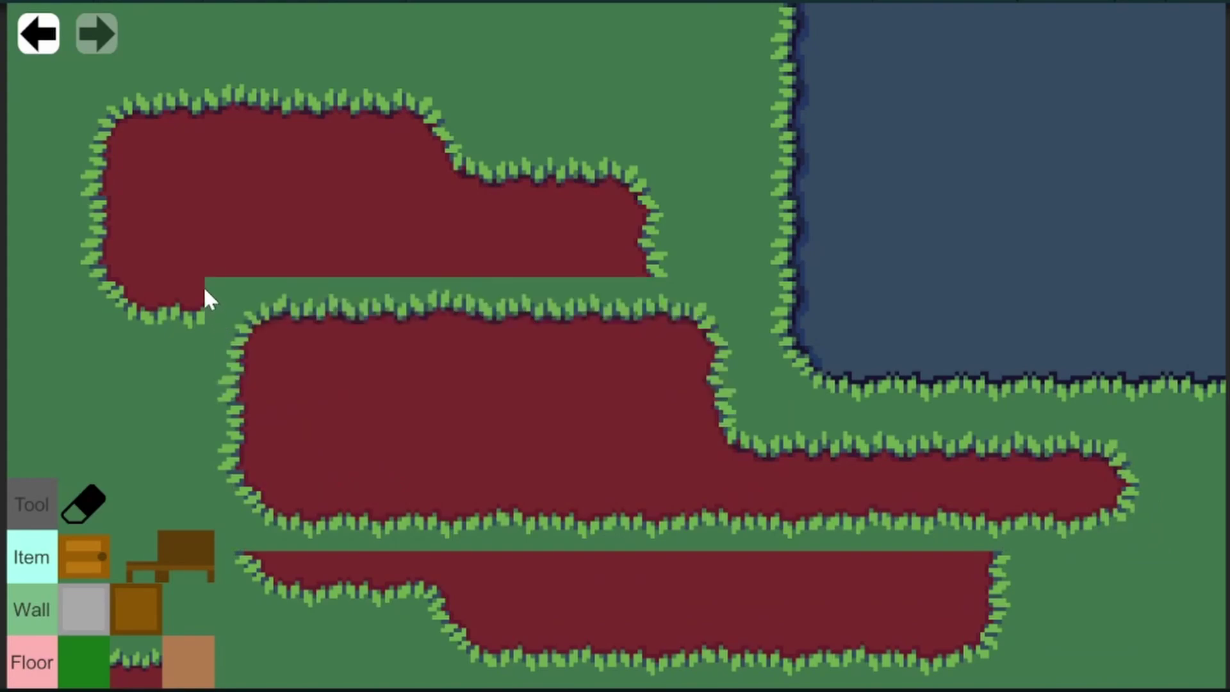
left_click_drag(410, 524, 199, 275)
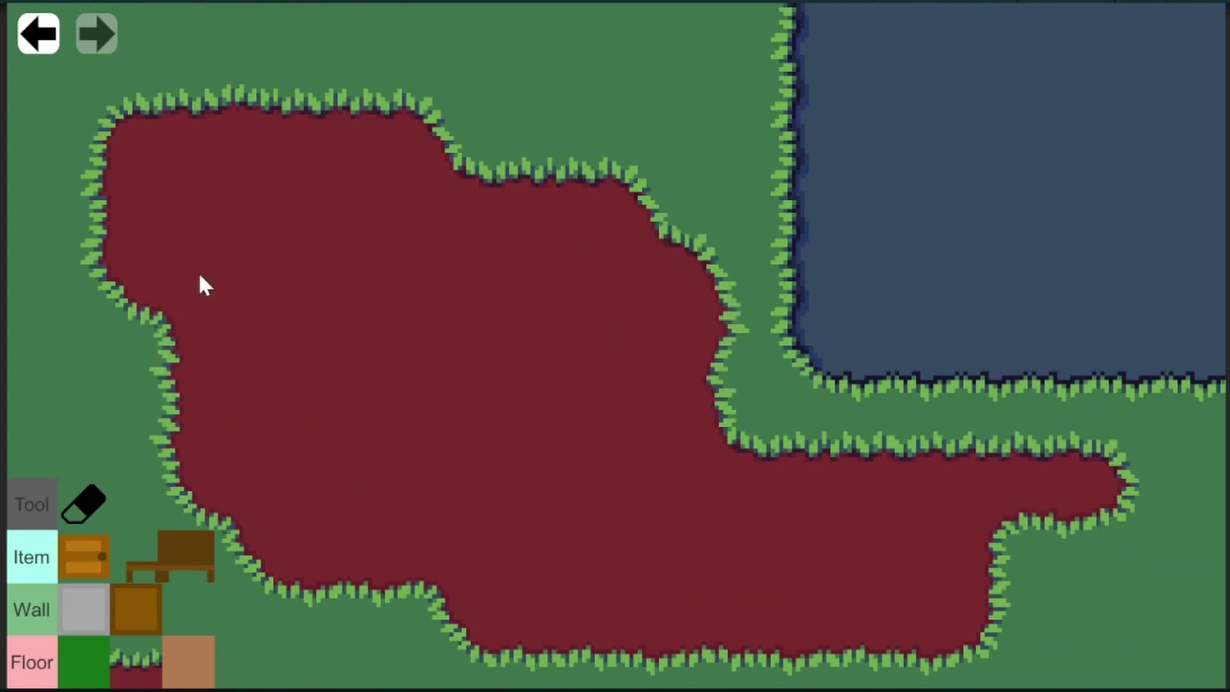
- Place small green floor patches inside the red ground and mark a new flooring area
left_click(136, 608)
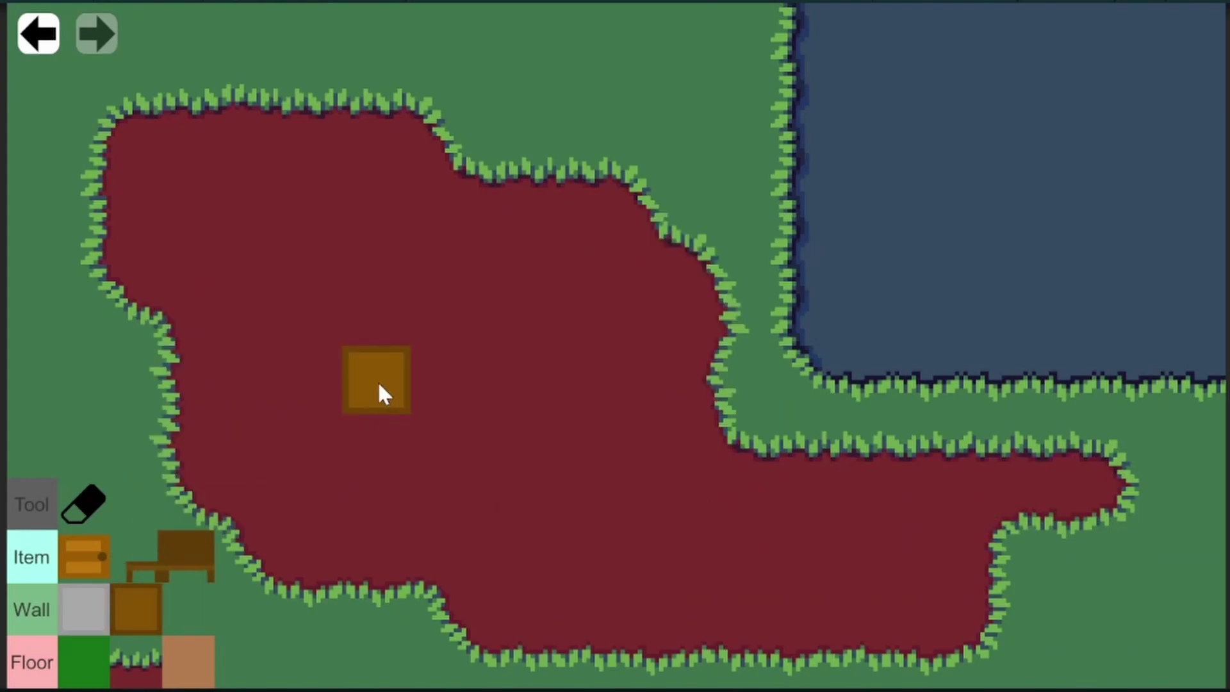
left_click(96, 662)
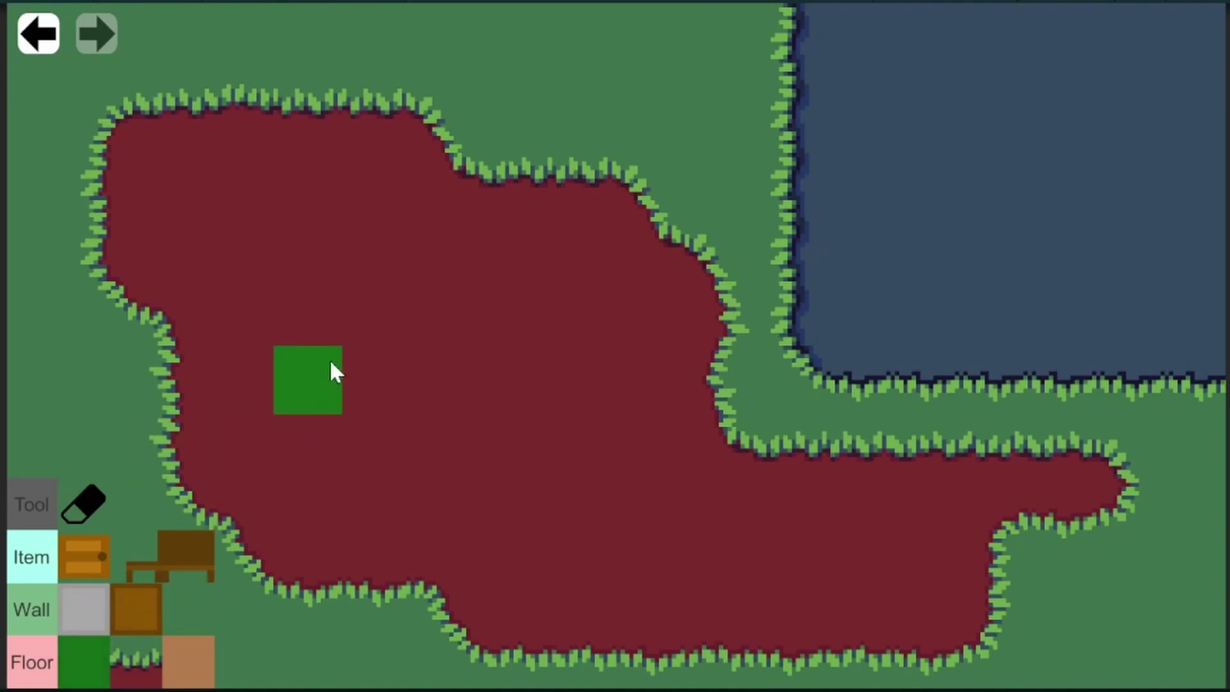
left_click(332, 345)
left_click(494, 431)
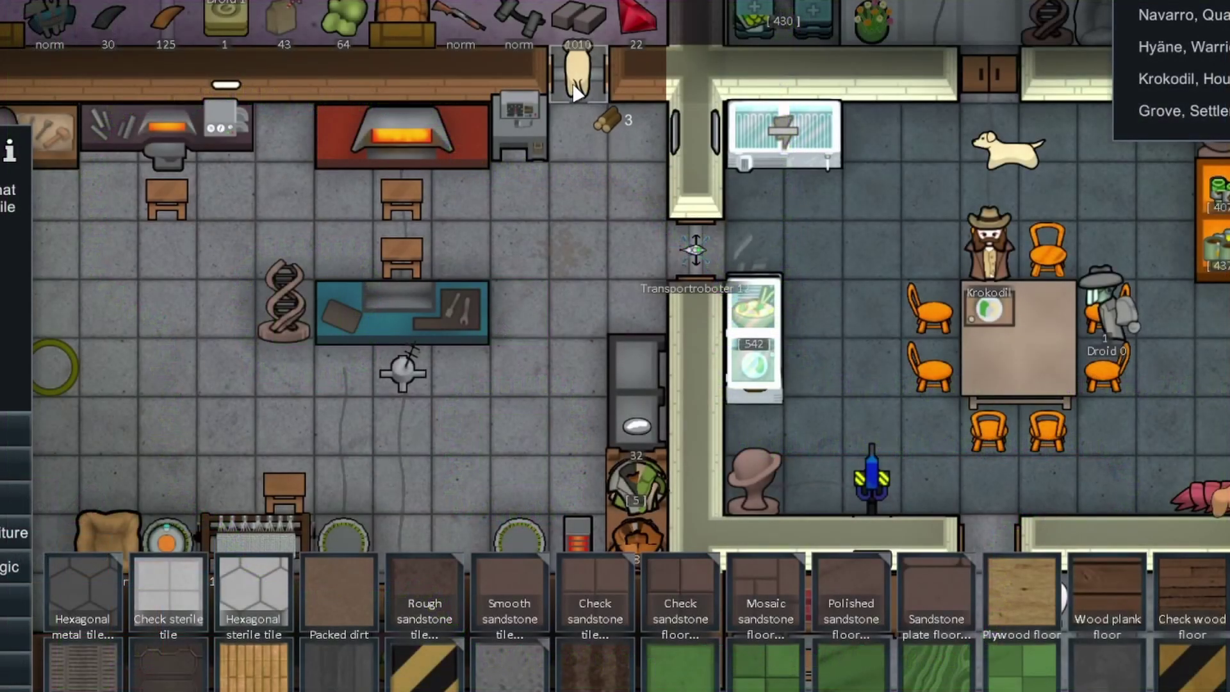
left_click_drag(577, 73, 1067, 486)
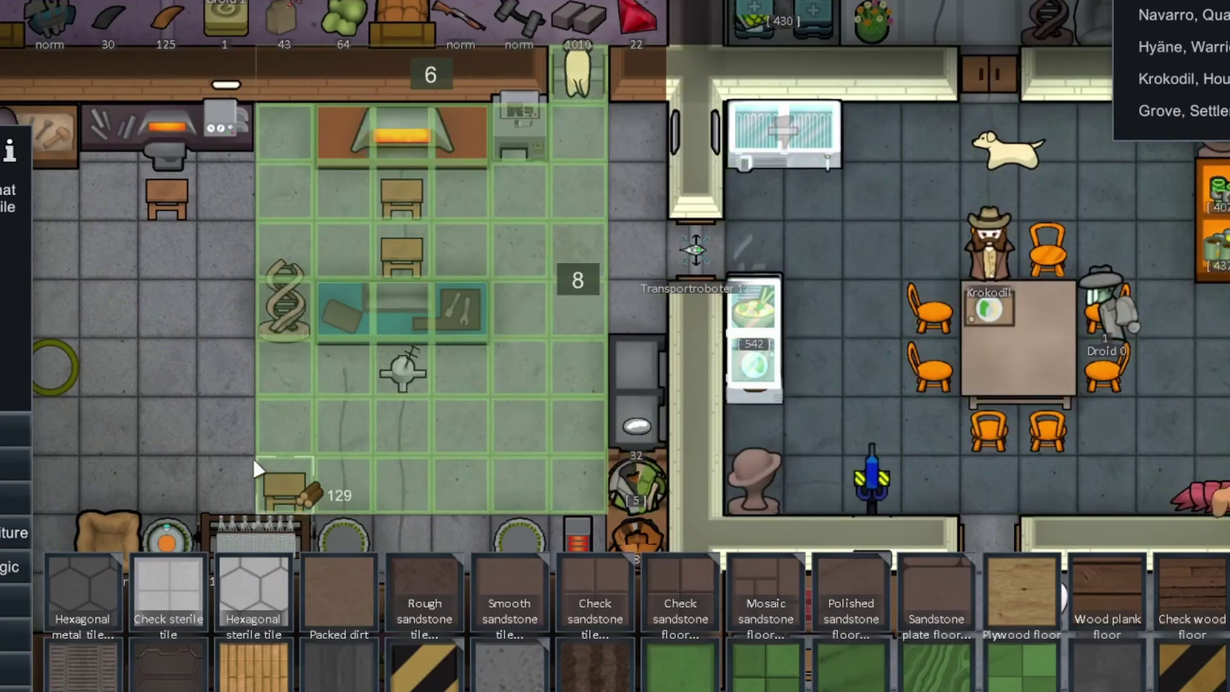
mouse_move(1067, 485)
left_mouse_down()
mouse_move(382, 494)
mouse_move(1039, 487)
left_mouse_up()
mouse_move(577, 135)
left_mouse_down()
mouse_move(144, 328)
mouse_move(174, 318)
left_mouse_up()
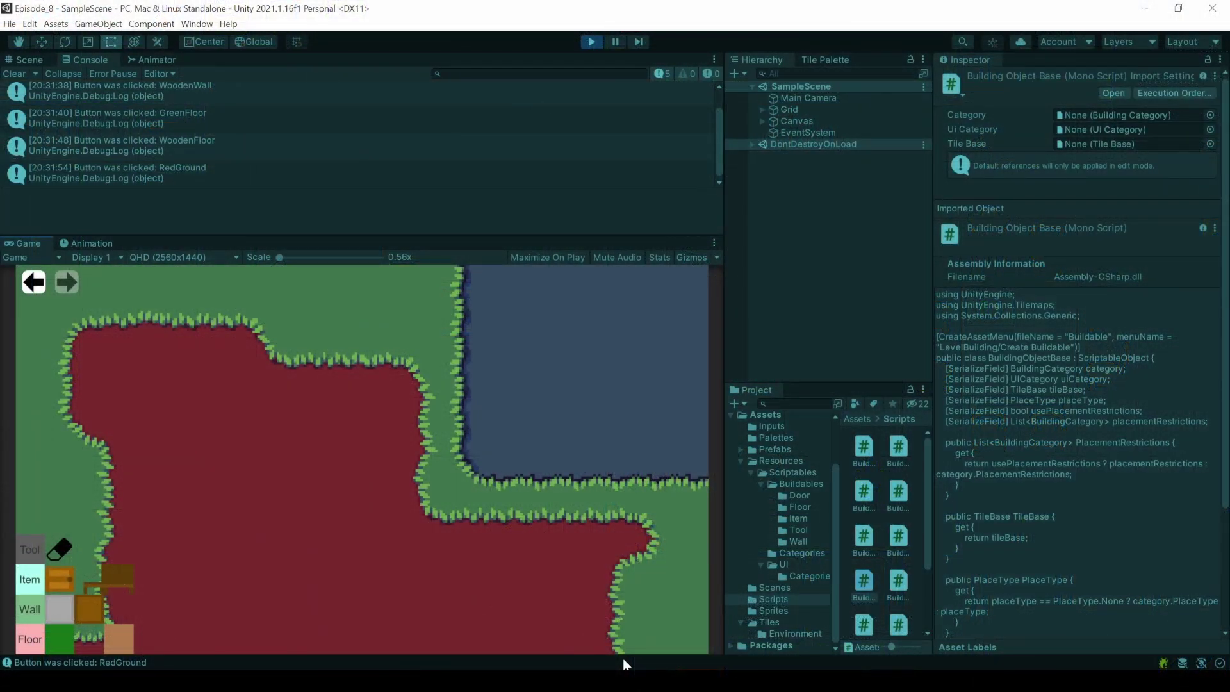
- Paint red ground along the map's left side, then stop play mode to reset the map
mouse_move(156, 615)
left_mouse_down()
mouse_move(12, 377)
mouse_move(613, 411)
left_mouse_up()
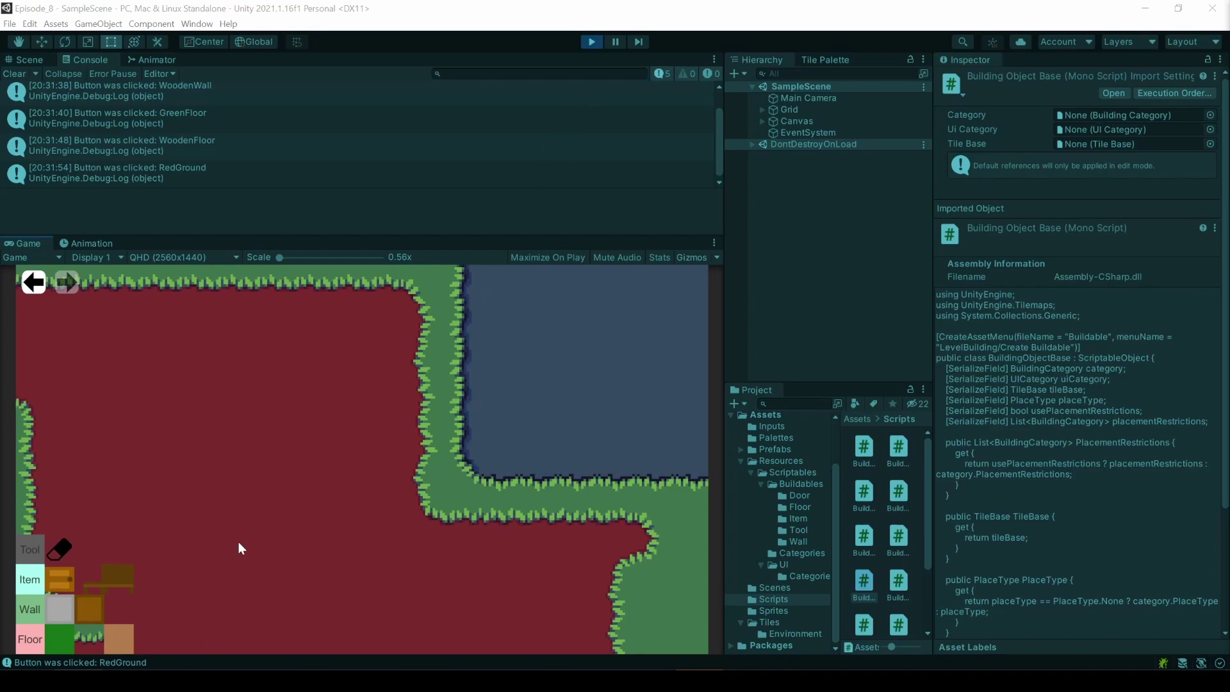
left_click(594, 41)
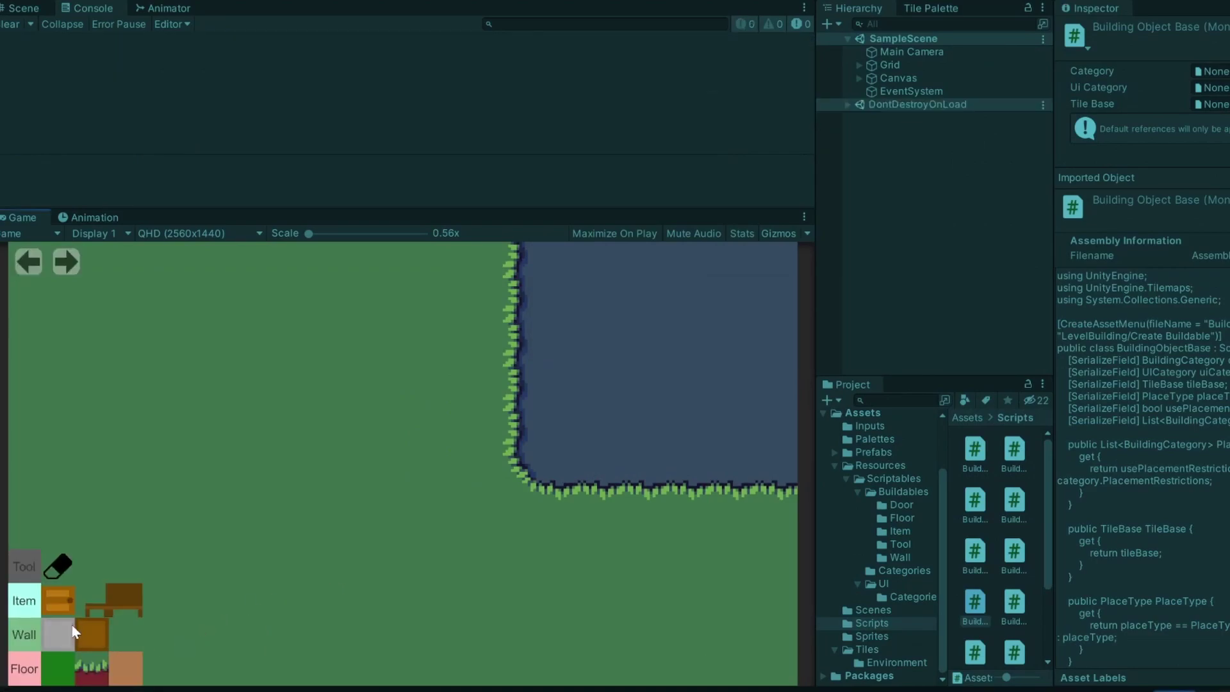
- Run the game and paint two WoodenWall rows with a large GreenFloor area beneath them
left_click(89, 632)
mouse_move(155, 402)
left_mouse_down()
mouse_move(322, 392)
mouse_move(440, 404)
mouse_move(238, 440)
left_mouse_up()
left_click(43, 673)
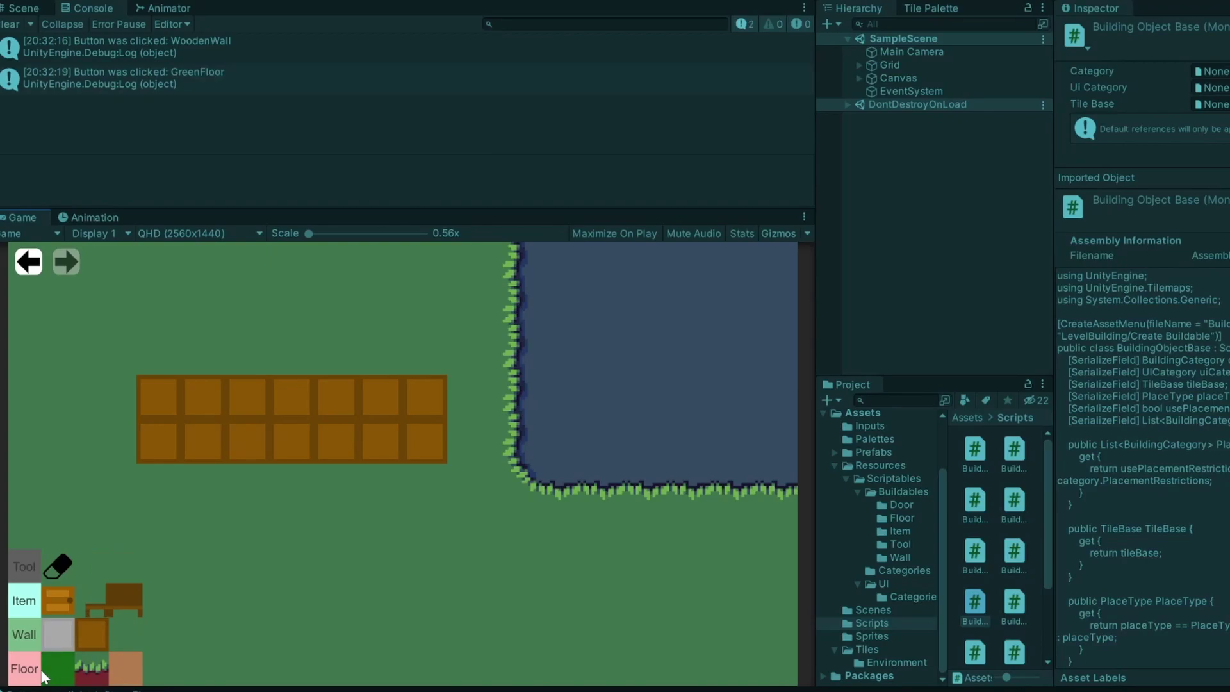
left_click_drag(216, 300, 377, 535)
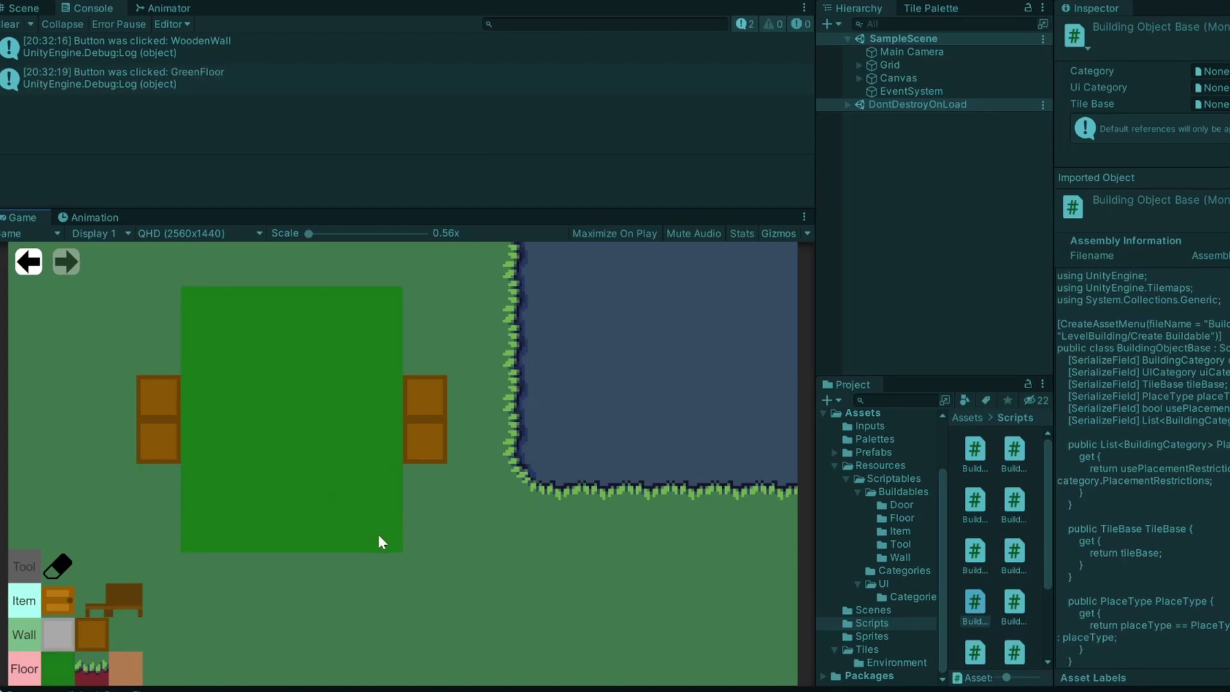
left_click_drag(378, 534, 378, 534)
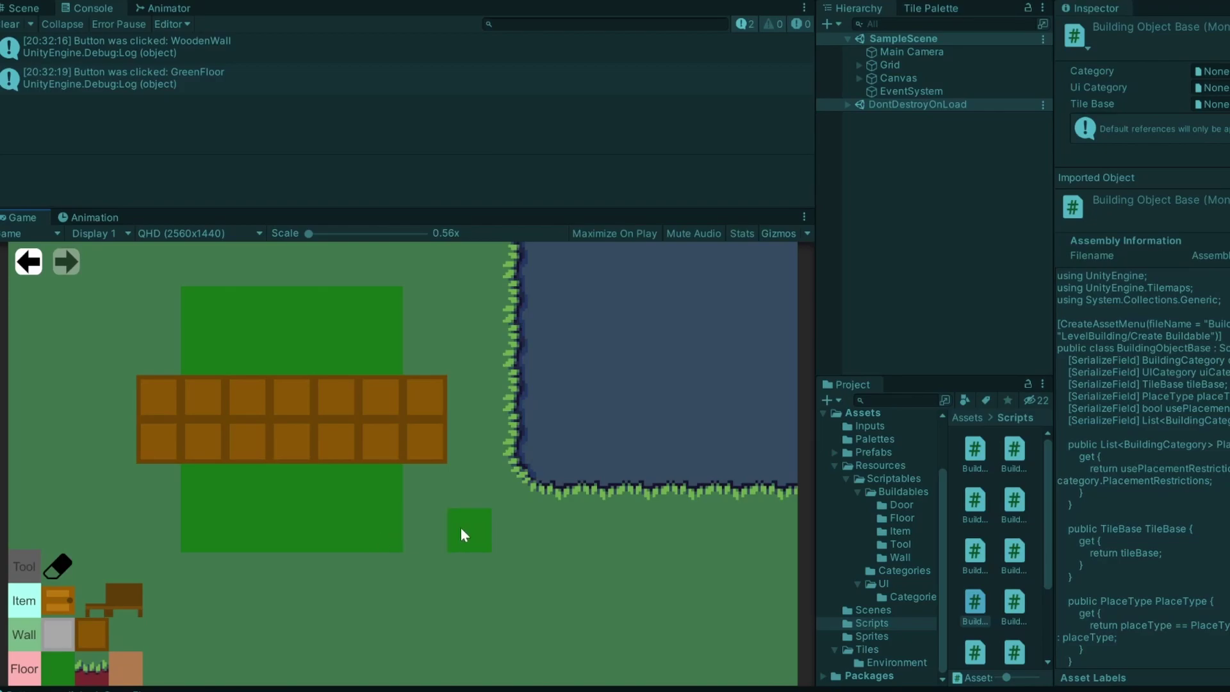
- Select Tilemap_Wall under Grid and toggle its active state off and on in the Inspector
left_click(860, 64)
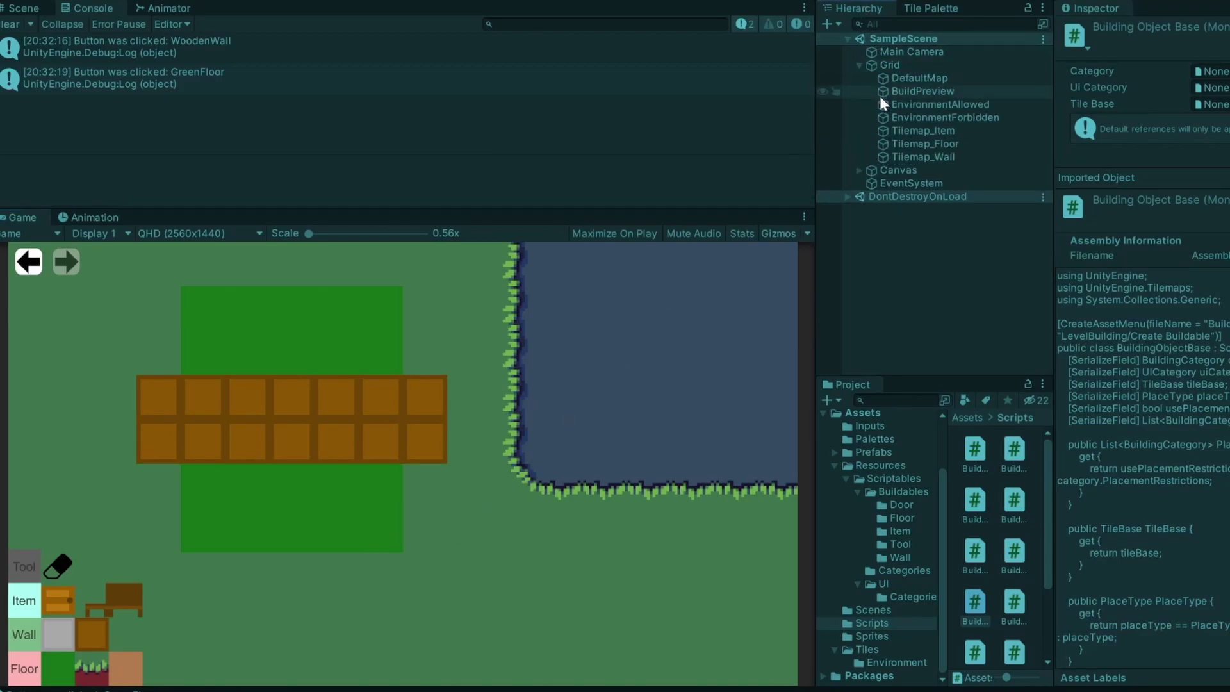
left_click(911, 156)
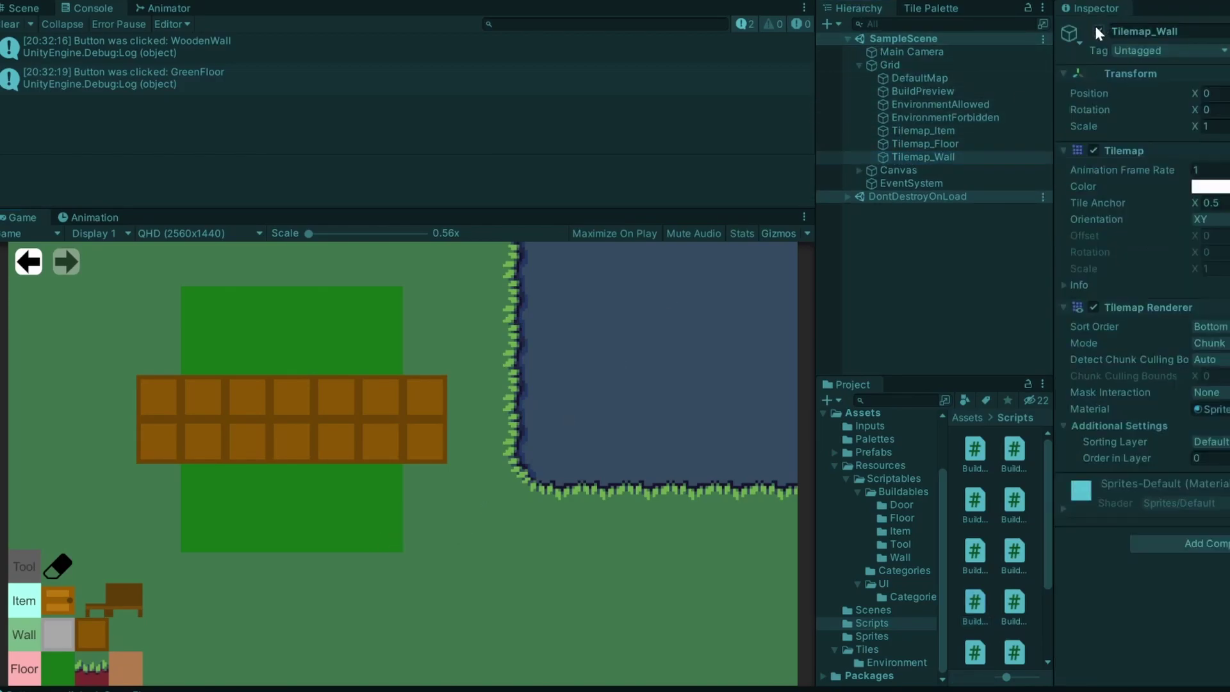
left_click(1095, 27)
left_click(1096, 27)
- Place WoodenFloor at both wall ends, then pick WoodenDoor and GreenFloor items
left_click(135, 681)
left_click_drag(112, 403, 495, 434)
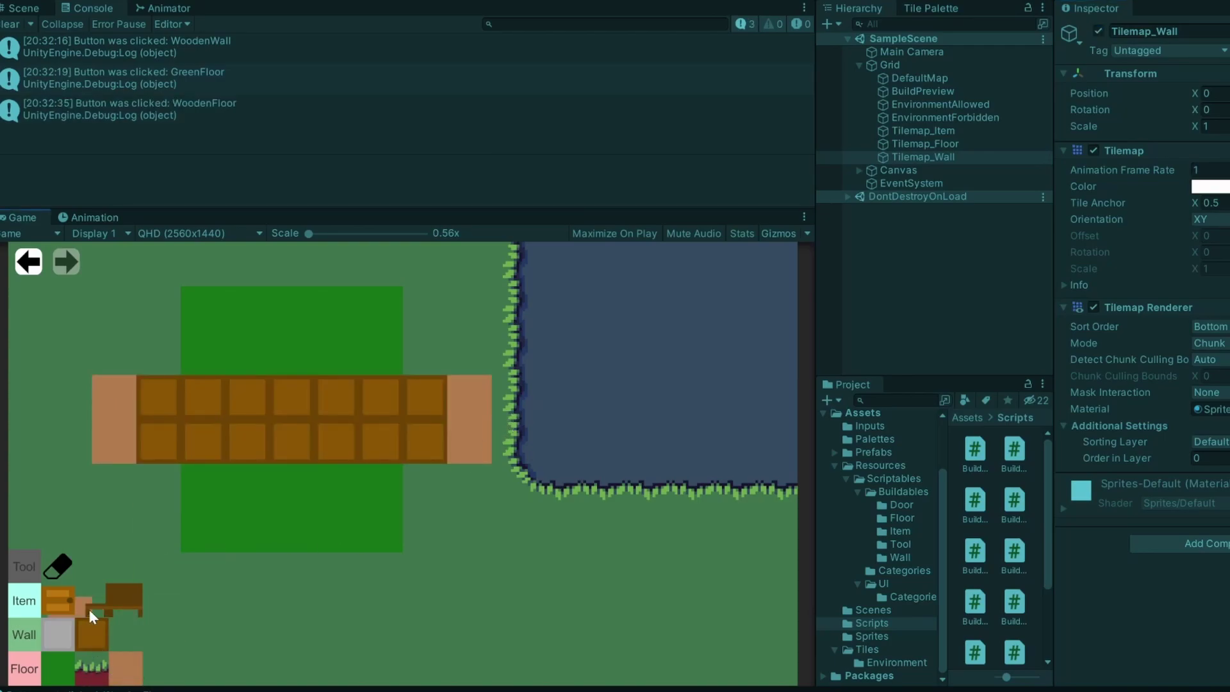
left_click(59, 601)
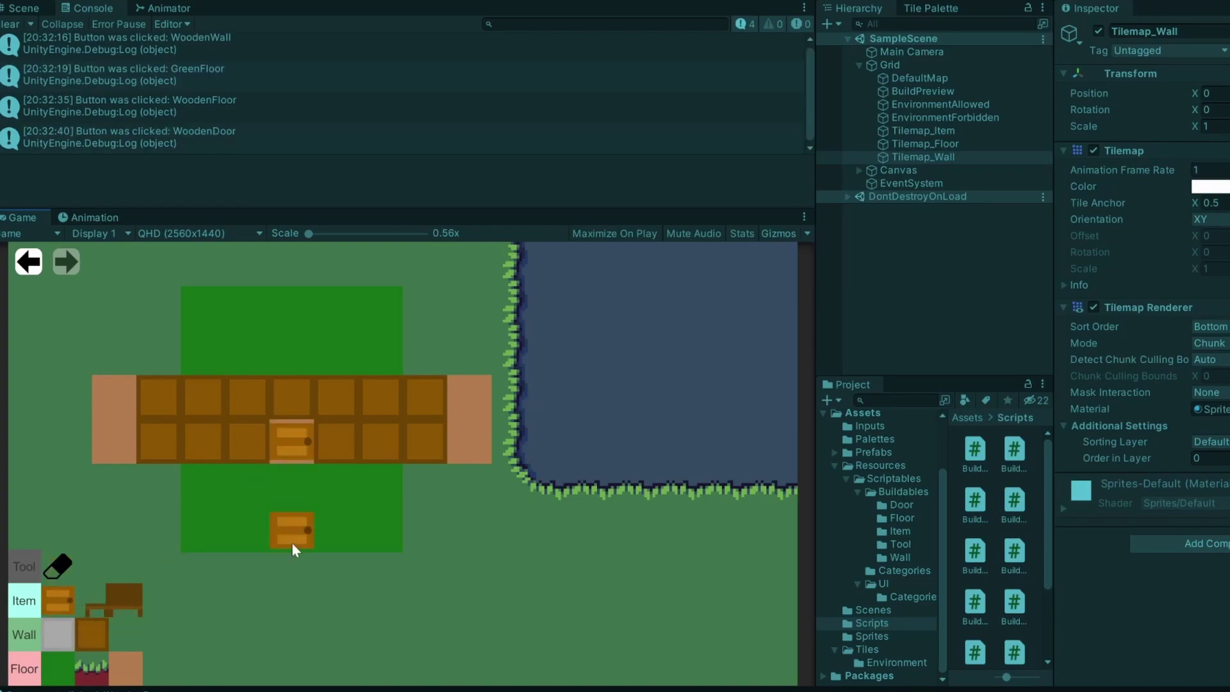
left_click(61, 677)
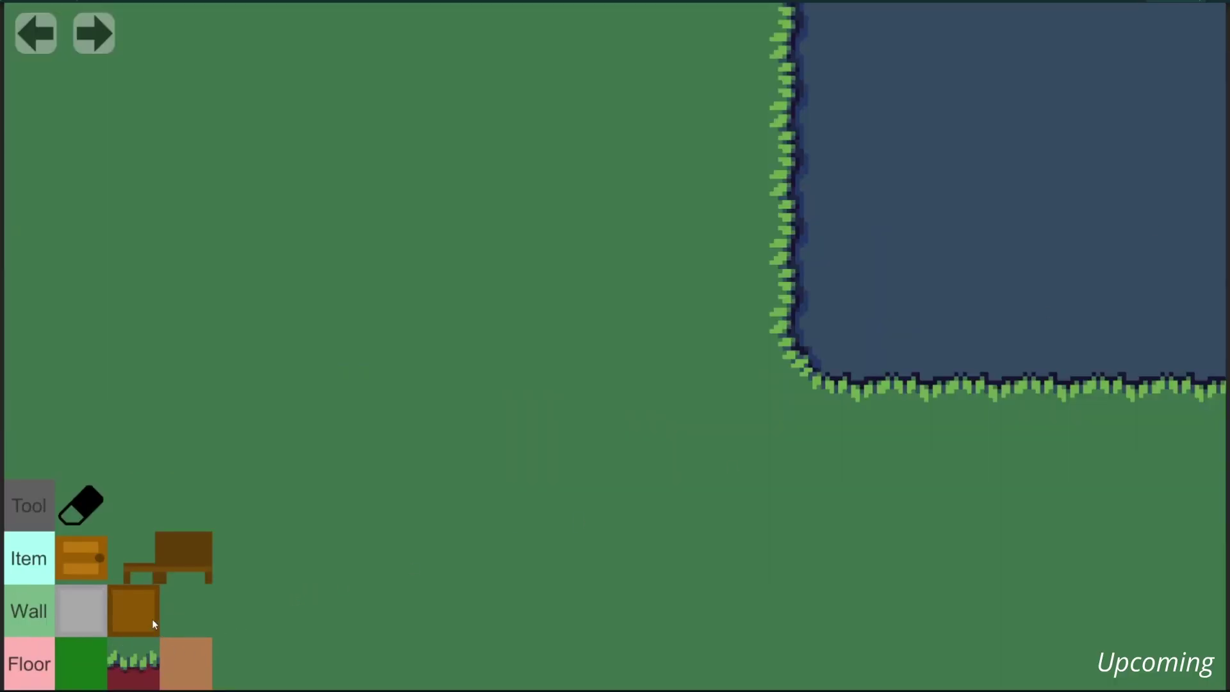
- Enclose a rectangular room with WoodenWall and put a door in its bottom wall
left_click(132, 611)
mouse_move(236, 448)
left_mouse_down()
mouse_move(242, 166)
mouse_move(661, 176)
mouse_move(693, 438)
mouse_move(447, 456)
mouse_move(288, 450)
left_mouse_up()
left_click(82, 558)
left_click(444, 452)
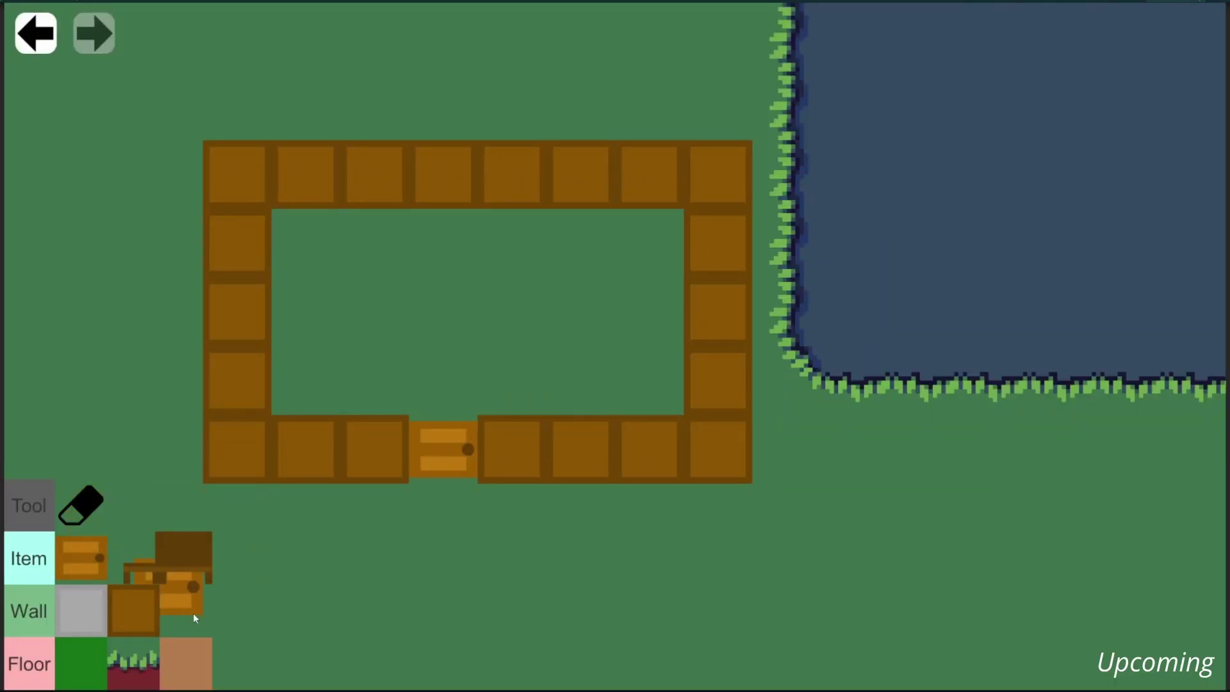
- Fill the room with GreenFloor, extend RedGround around it and add green tiles in the centre
left_click(82, 664)
left_click_drag(313, 246, 652, 450)
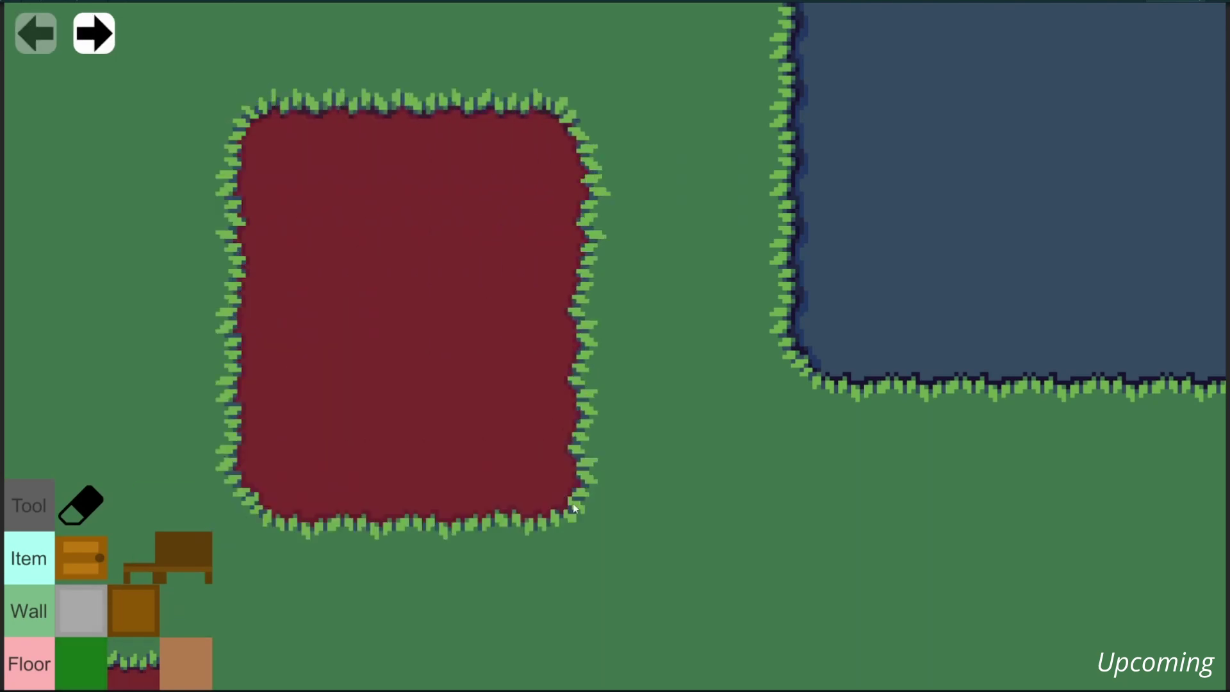
mouse_move(574, 503)
left_mouse_down()
mouse_move(627, 258)
mouse_move(655, 486)
mouse_move(520, 658)
mouse_move(493, 603)
mouse_move(647, 506)
mouse_move(452, 442)
mouse_move(72, 138)
left_mouse_up()
left_click(82, 663)
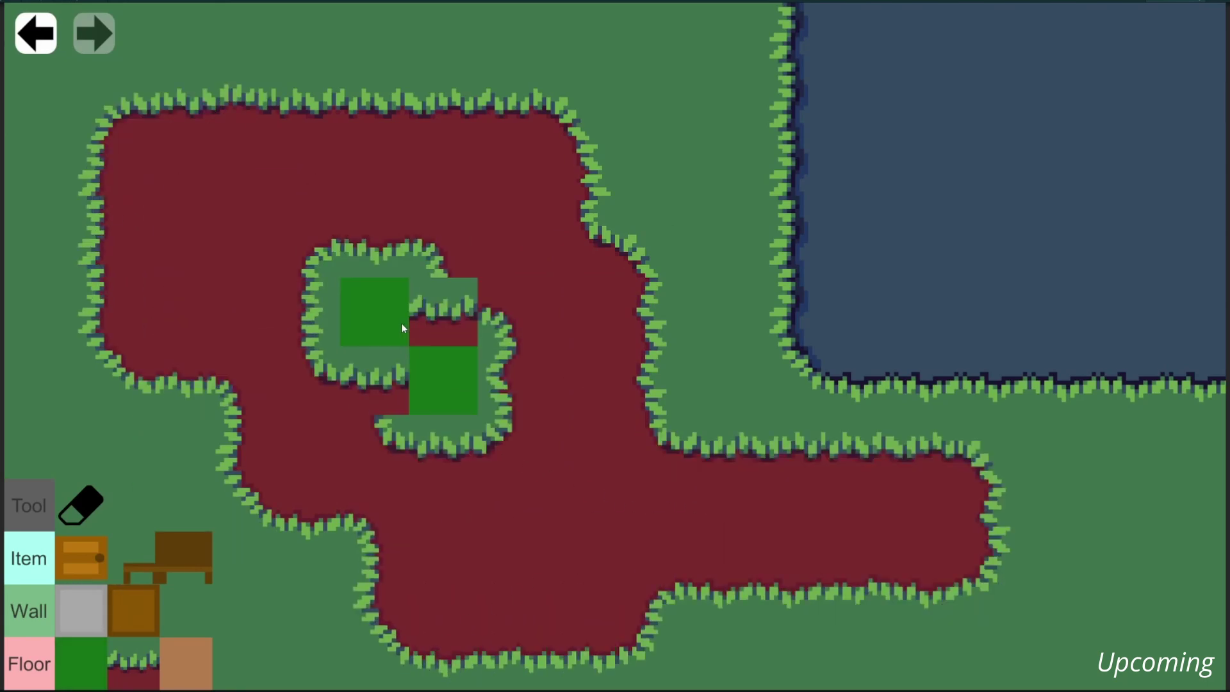